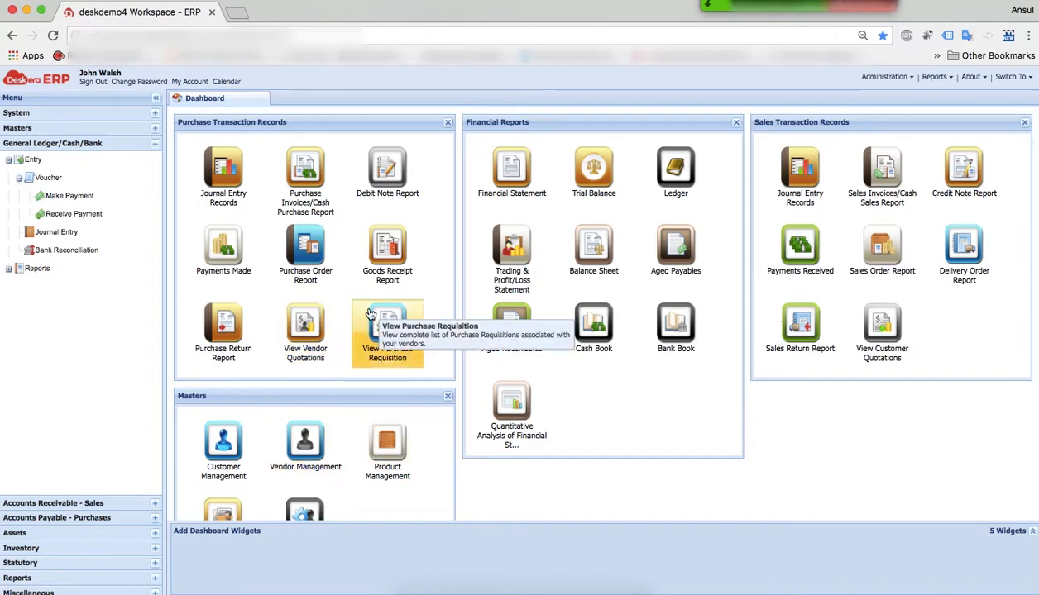
# Create a new purchase order from the Purchase Order Report with Creative Merchandise as the vendor
pyautogui.click(321, 264)
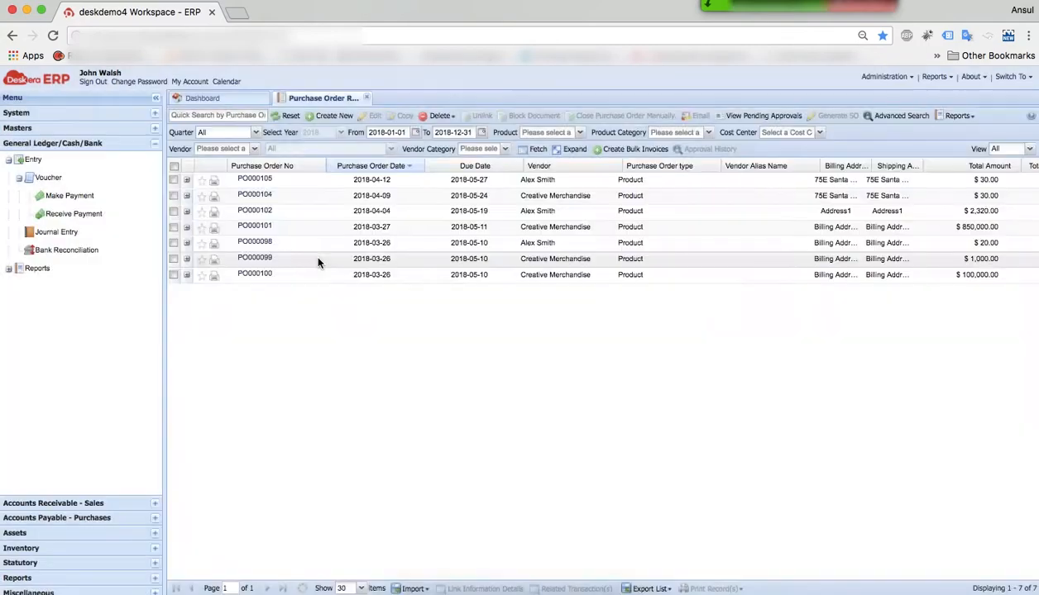
pyautogui.click(336, 118)
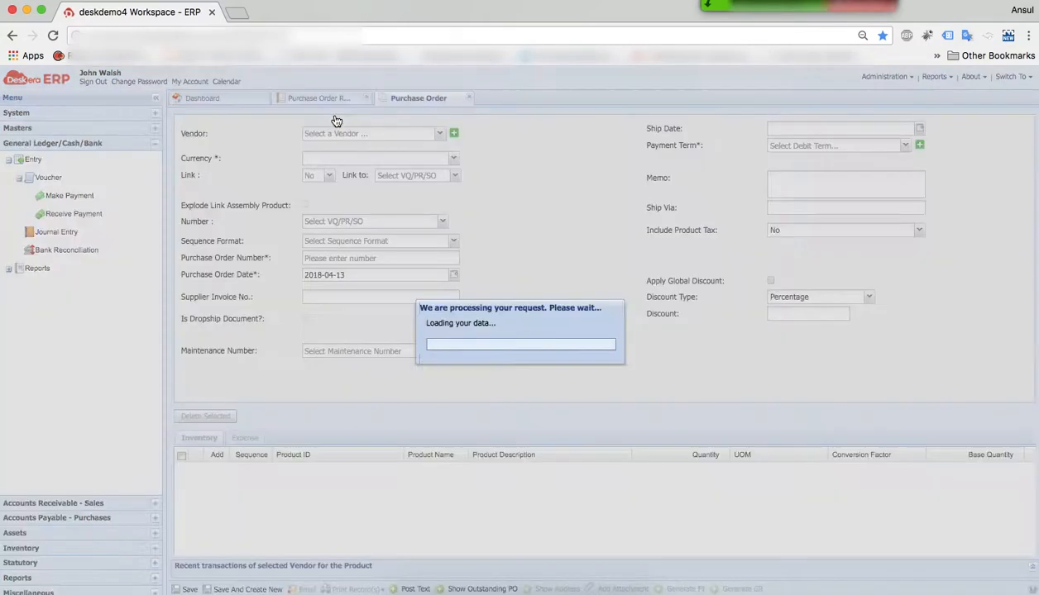
pyautogui.click(438, 134)
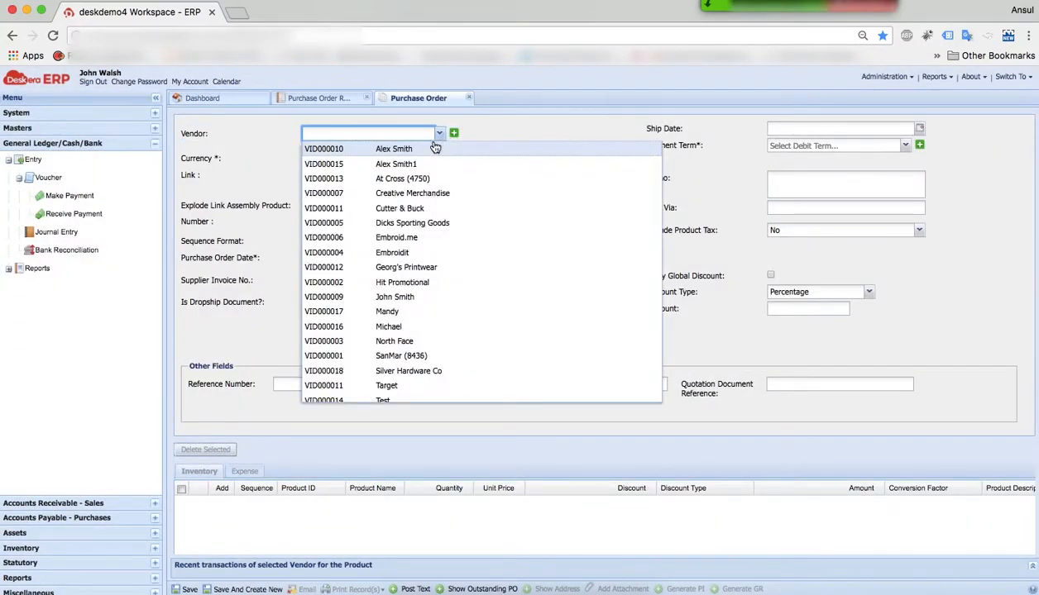
pyautogui.click(406, 194)
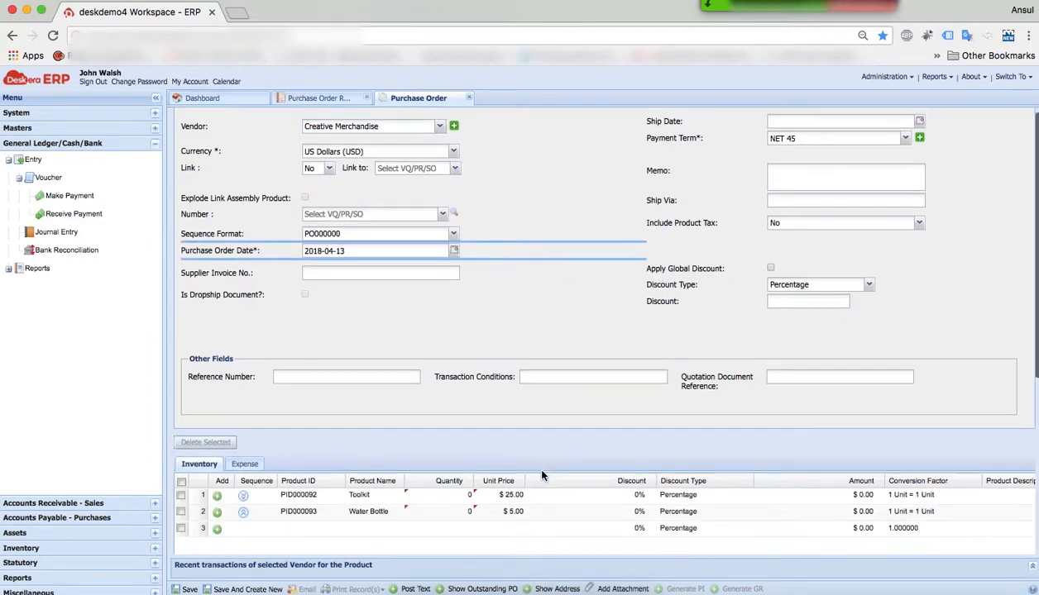
# Move the UOM column so that it sits directly after Quantity in the purchase order's inventory table
pyautogui.scroll(-3, 545, 413)
pyautogui.hscroll(1, 625, 465)
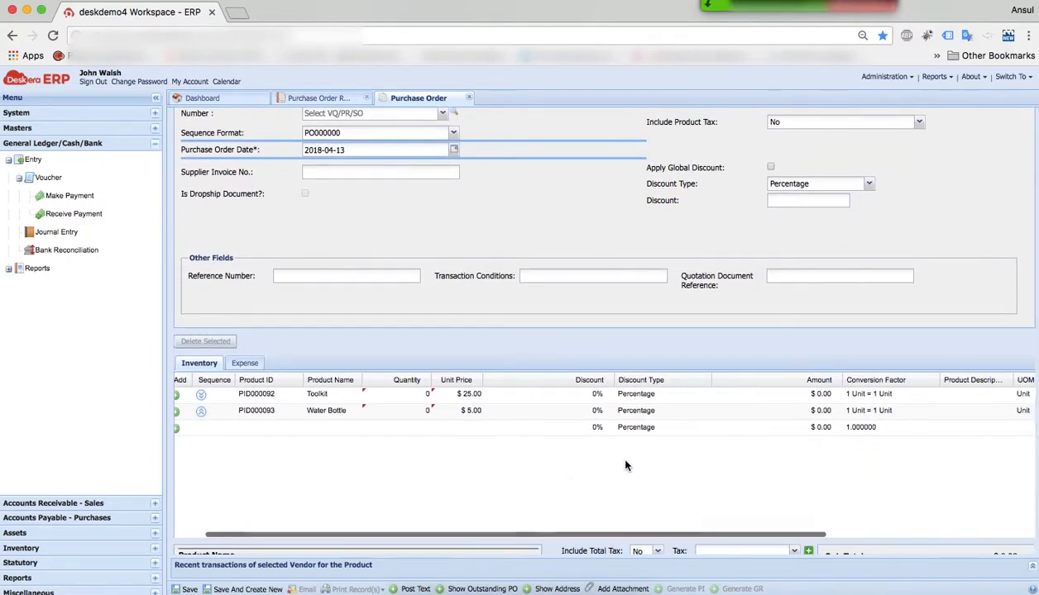
pyautogui.hscroll(5, 625, 465)
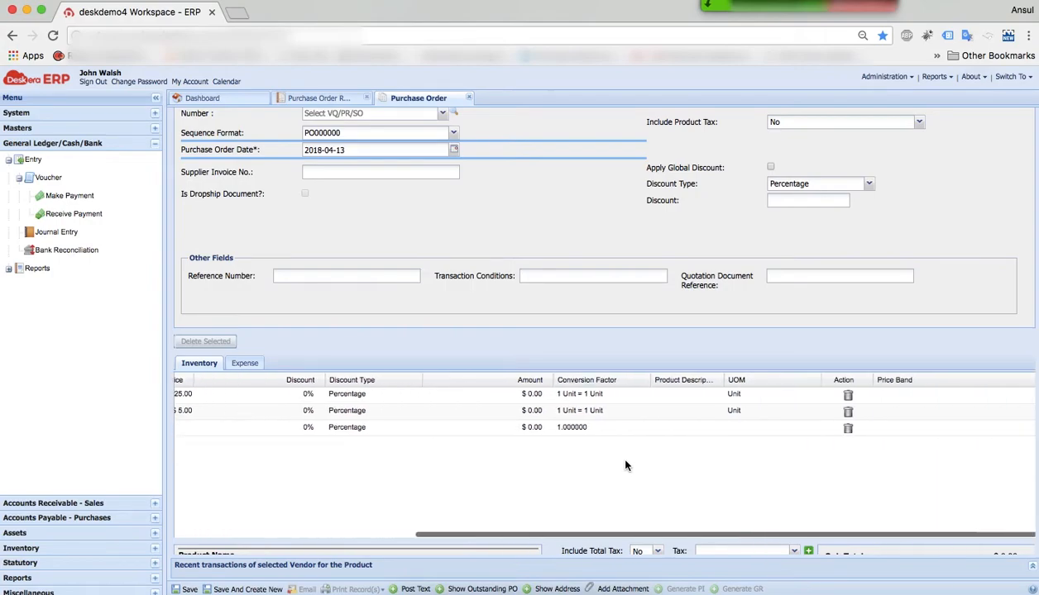
pyautogui.hscroll(-8, 625, 465)
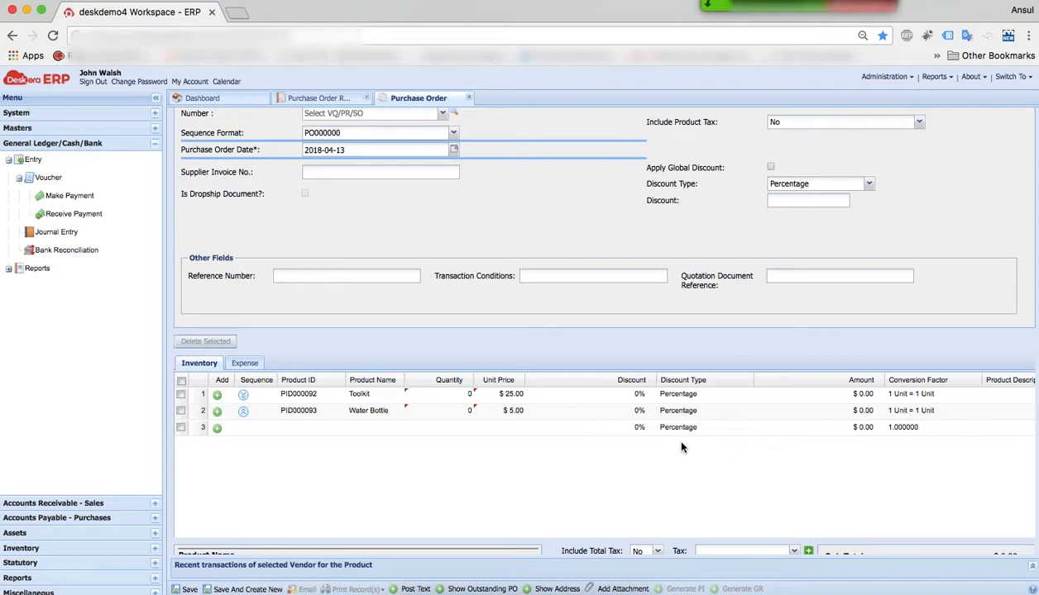
pyautogui.hscroll(5, 672, 452)
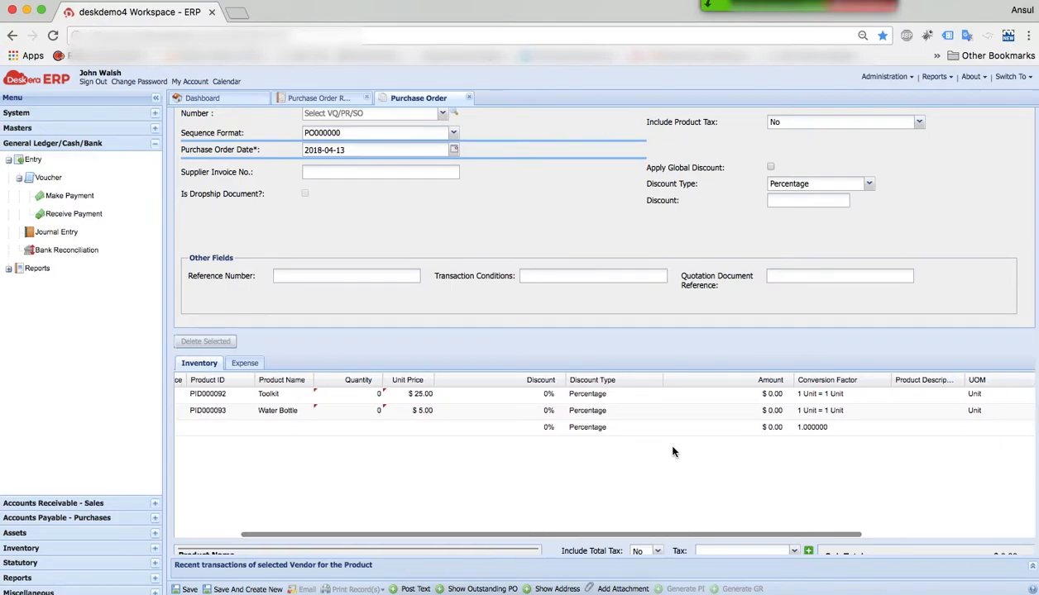
pyautogui.moveTo(977, 374)
pyautogui.mouseDown()
pyautogui.moveTo(476, 403)
pyautogui.moveTo(402, 386)
pyautogui.mouseUp()
# Set the quantities to 12 for Toolkit and 10 for Water Bottle in the inventory lines
pyautogui.hscroll(-3, 455, 486)
pyautogui.click(421, 393)
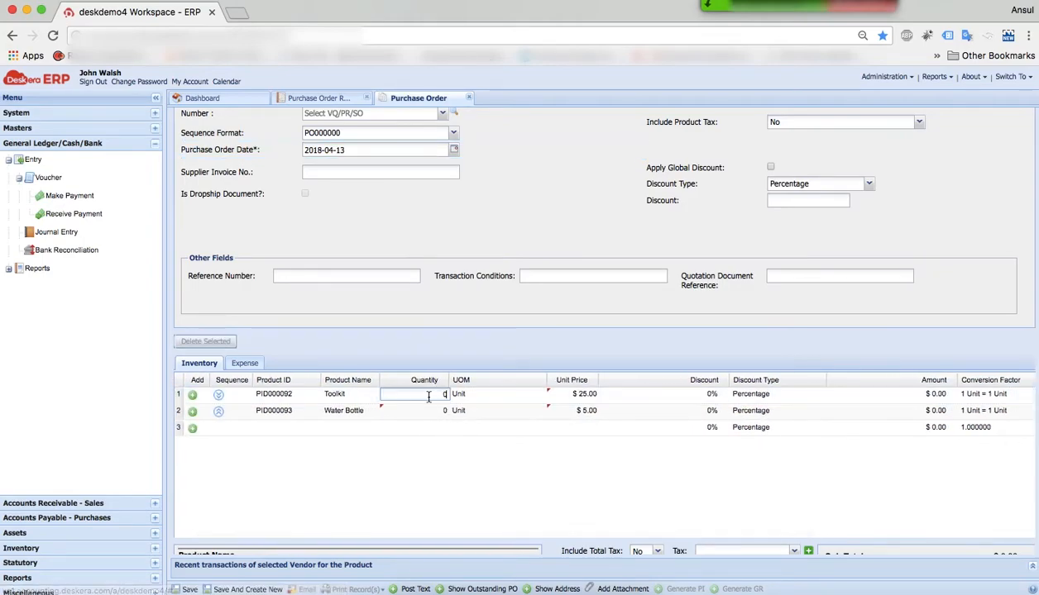
pyautogui.write('12')
pyautogui.click(429, 411)
pyautogui.write('10')
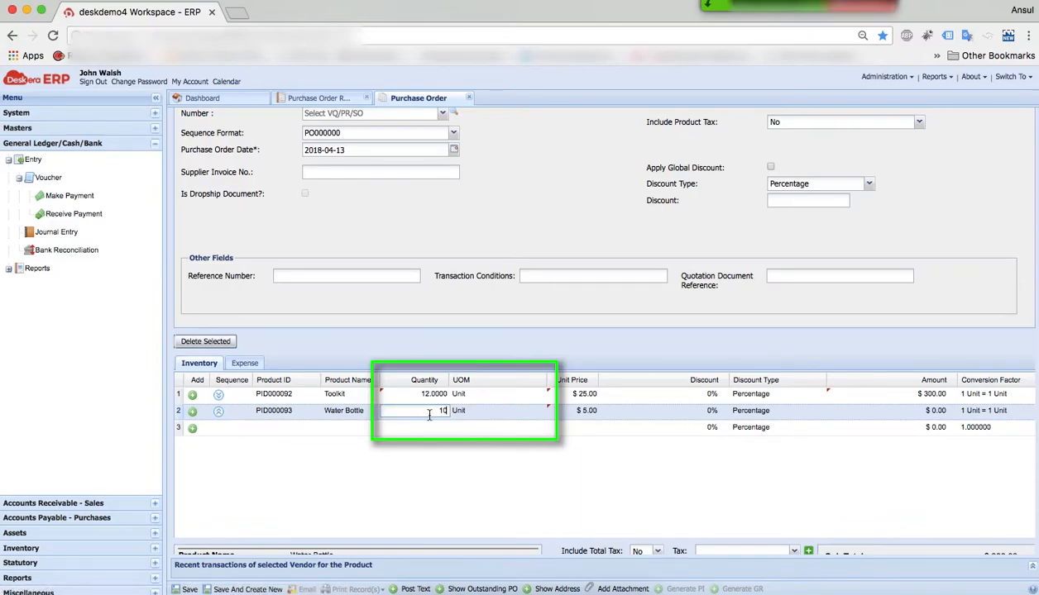
pyautogui.click(438, 478)
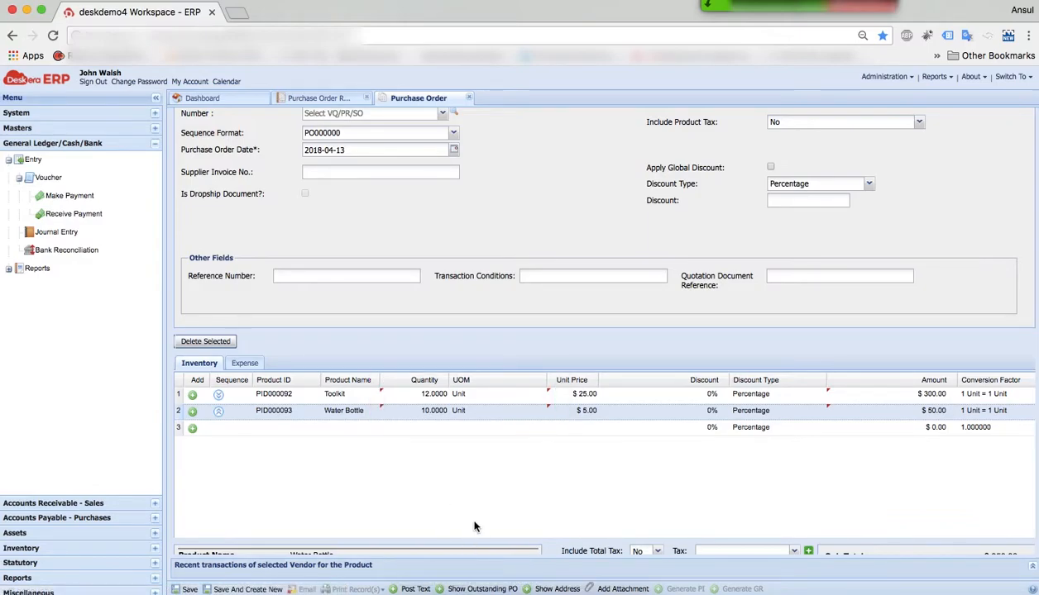
# Save the purchase order, keeping the prefilled billing and shipping addresses
pyautogui.scroll(3, 476, 527)
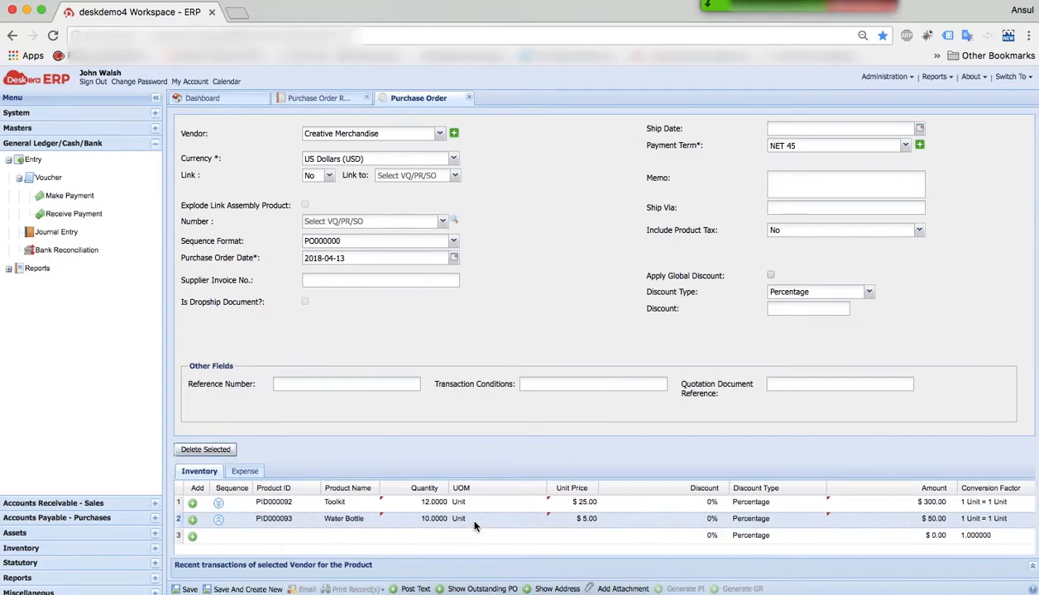
pyautogui.click(187, 589)
pyautogui.click(511, 355)
pyautogui.hscroll(5, 511, 359)
pyautogui.hscroll(-5, 511, 360)
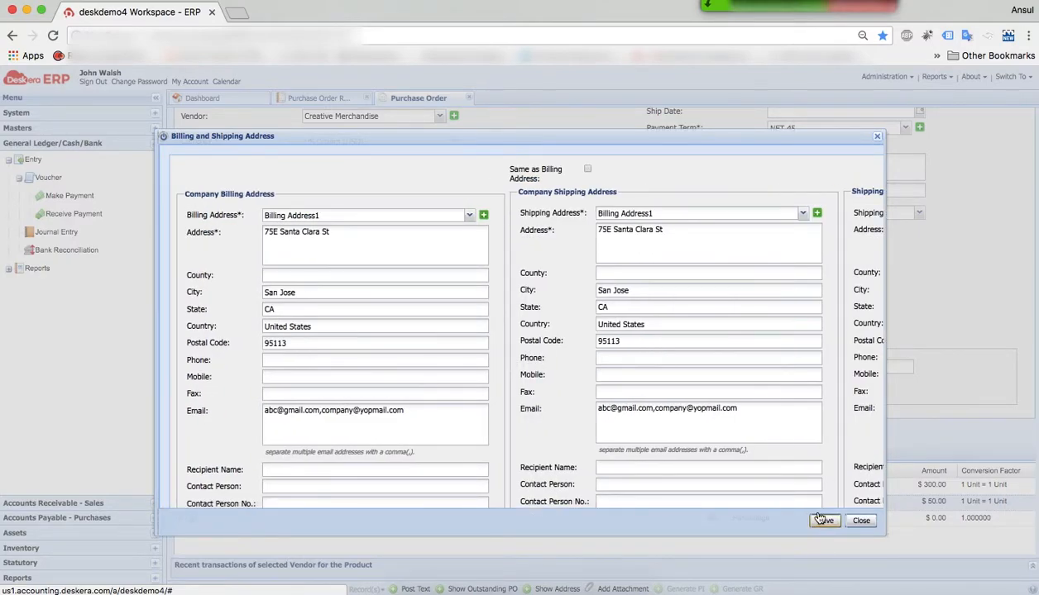
pyautogui.hscroll(3, 700, 272)
pyautogui.click(824, 522)
pyautogui.click(529, 356)
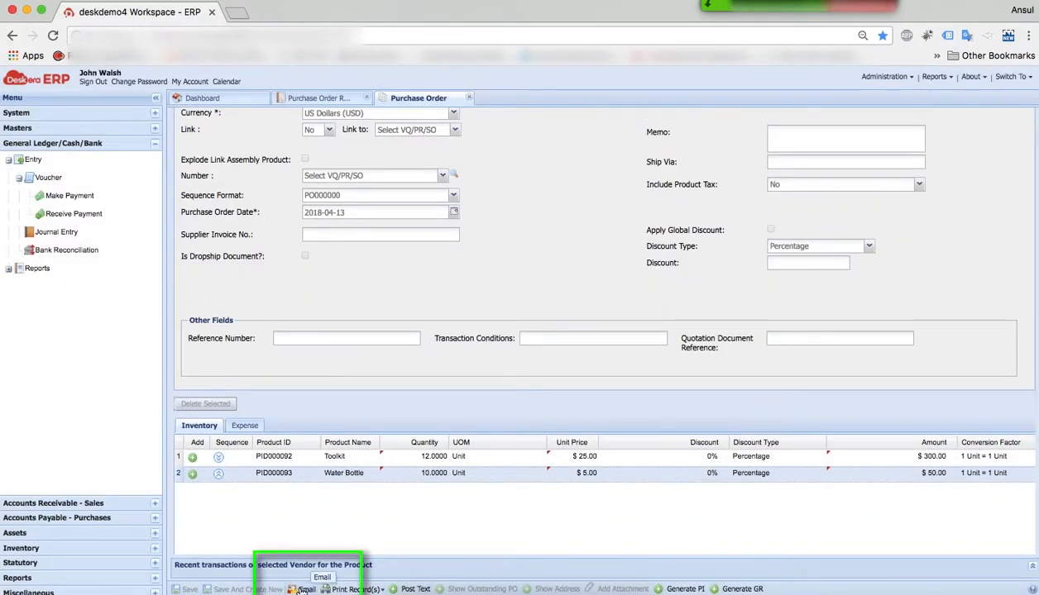
# Open the email form for the saved purchase order, review its recipients, and close it without sending
pyautogui.click(295, 589)
pyautogui.click(500, 190)
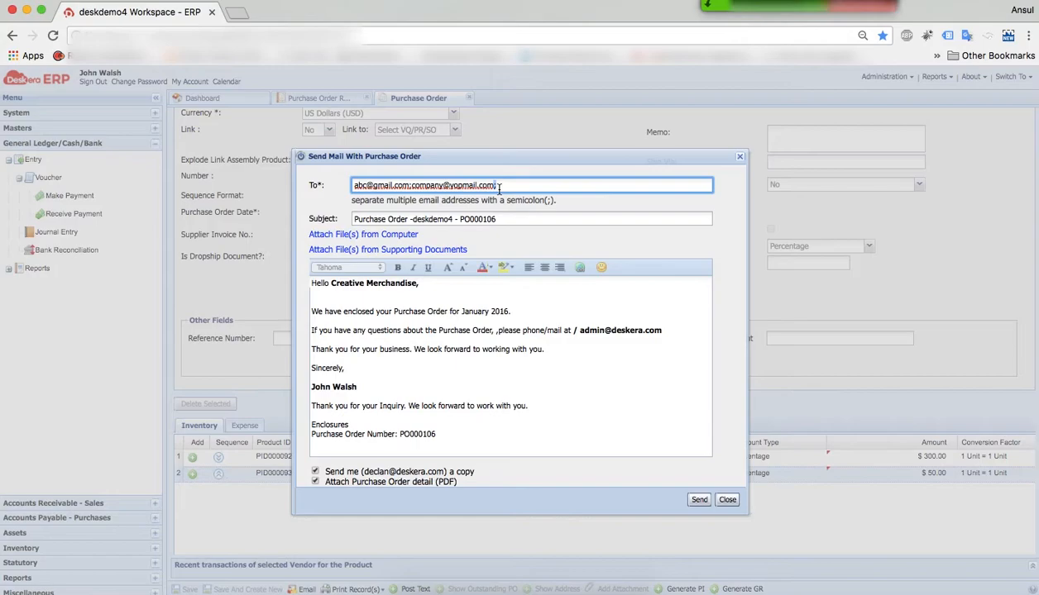
pyautogui.click(728, 500)
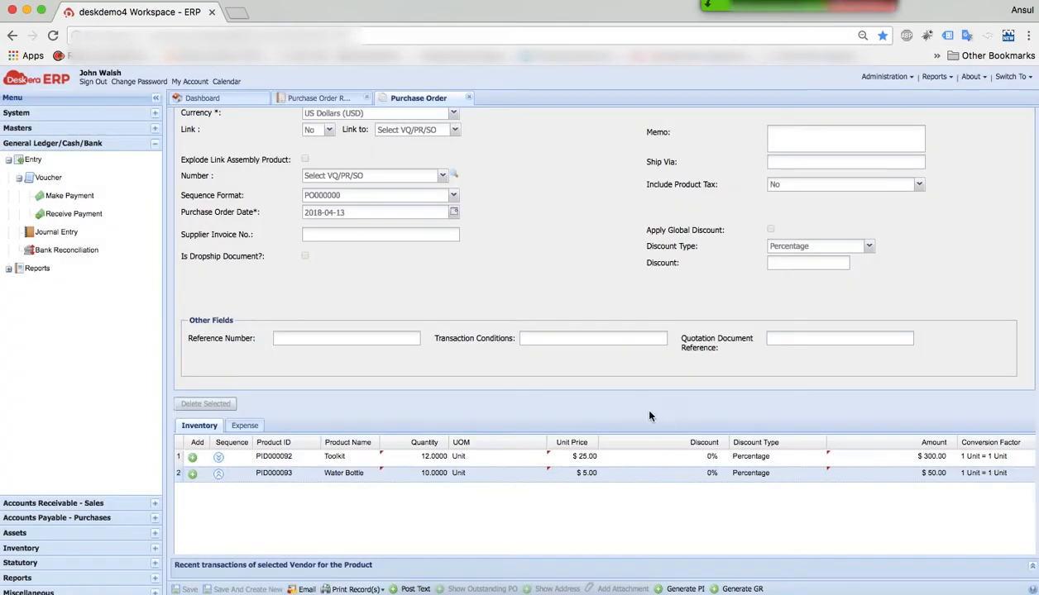
# Select the newest purchase order in the Purchase Order Report and return to the open purchase order
pyautogui.click(331, 101)
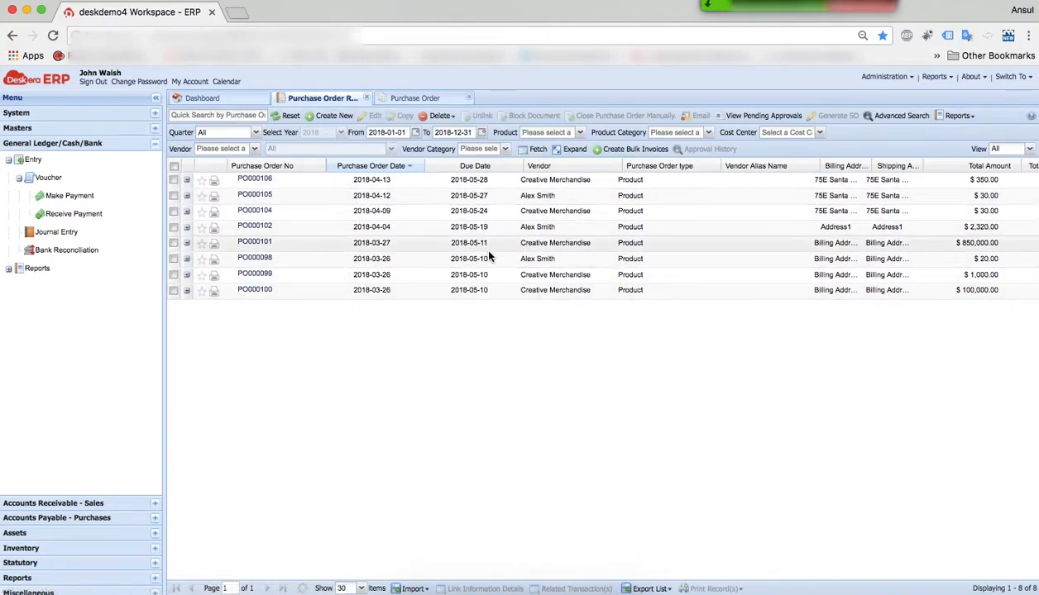
pyautogui.click(172, 180)
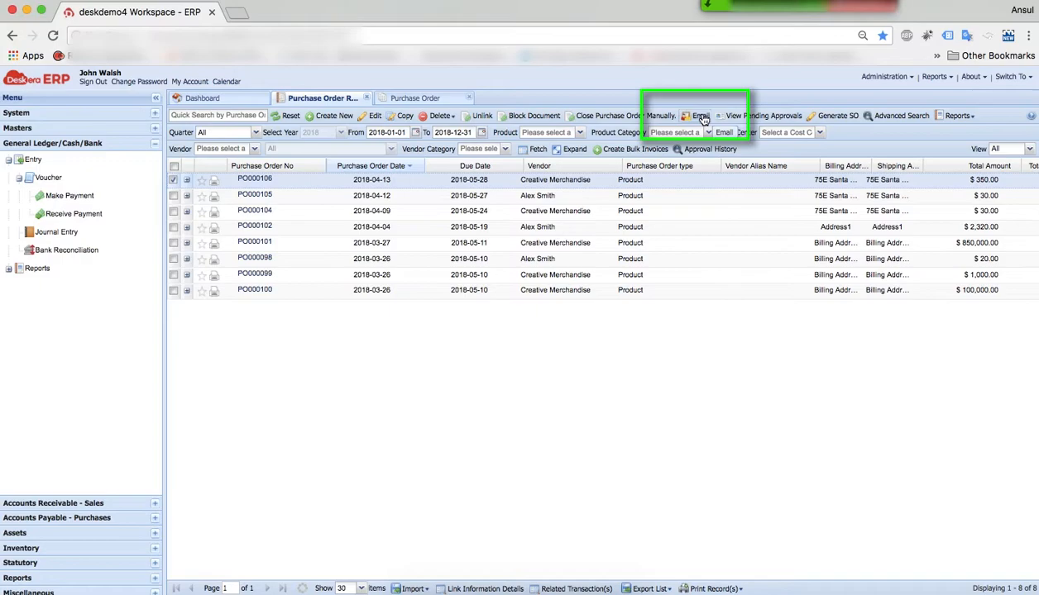
pyautogui.click(415, 100)
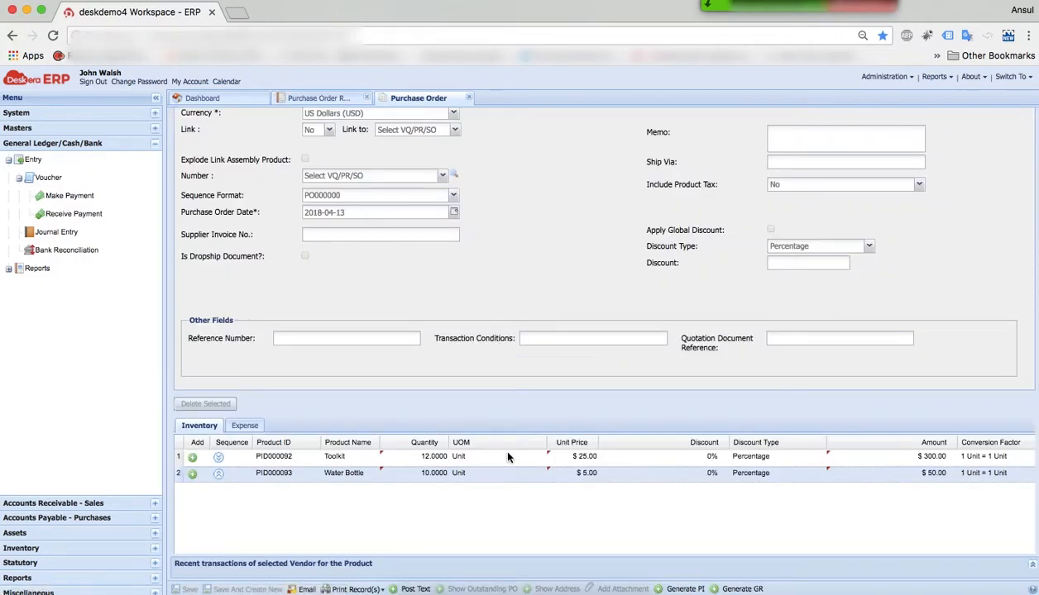
# Generate a goods receipt from the purchase order and close it without saving
pyautogui.click(738, 589)
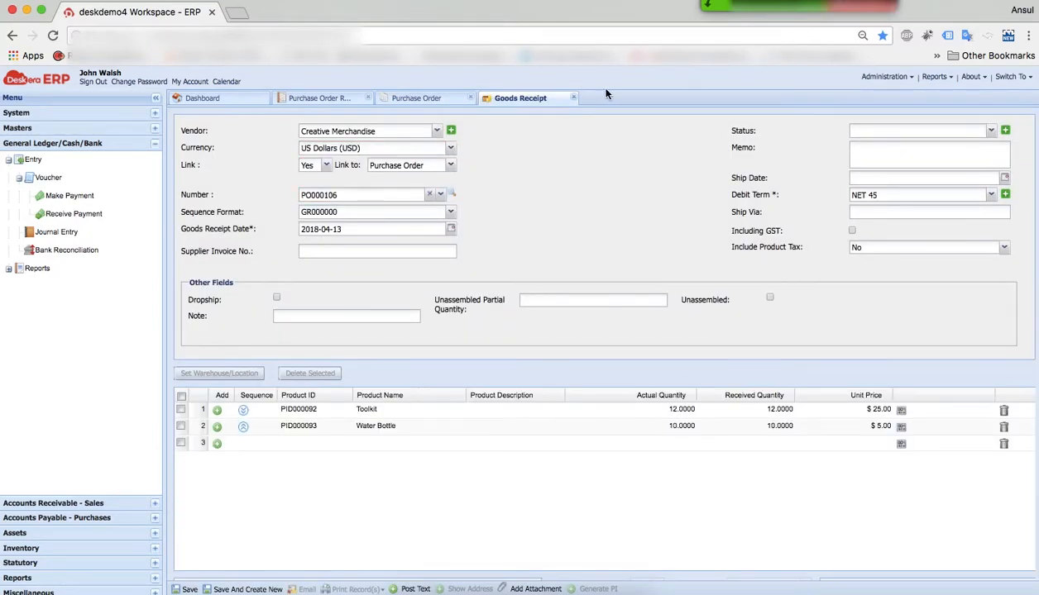
pyautogui.click(573, 97)
pyautogui.click(494, 356)
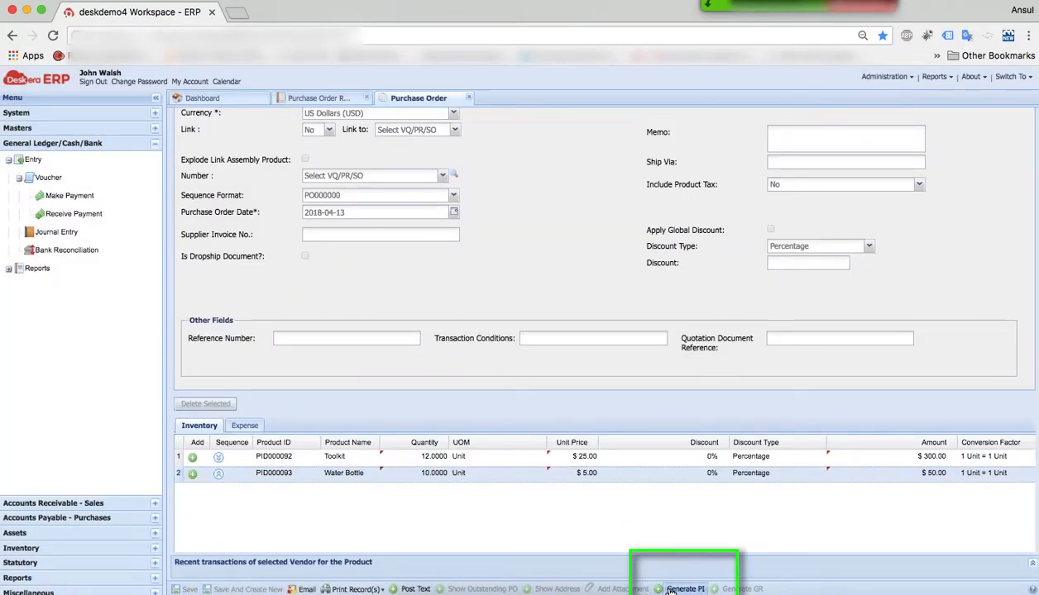
# Generate a purchase invoice from the purchase order and check the warehouse and location assigned to the Toolkit line
pyautogui.click(671, 588)
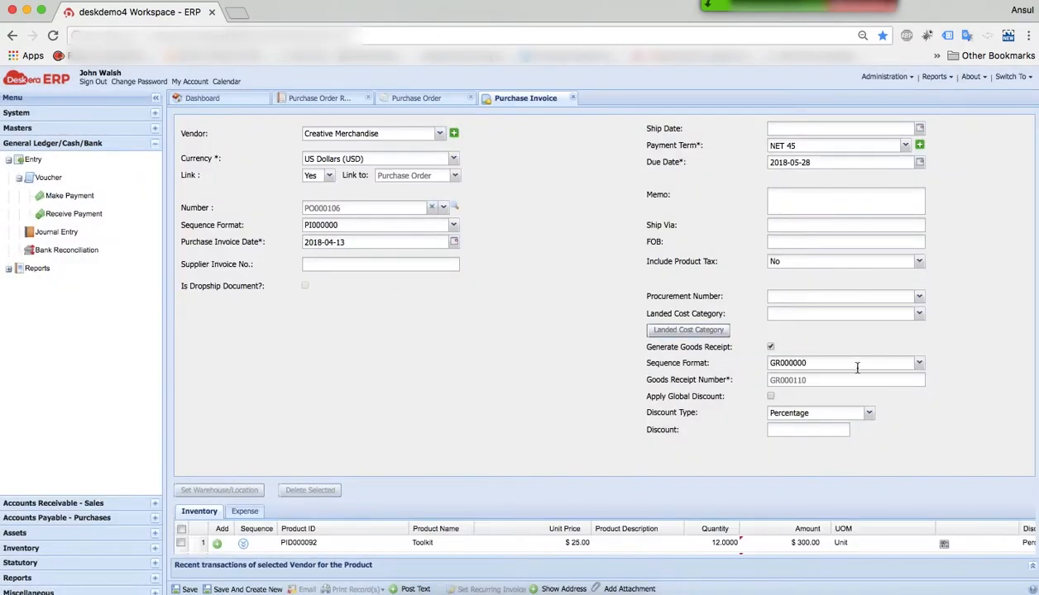
pyautogui.scroll(-5, 773, 418)
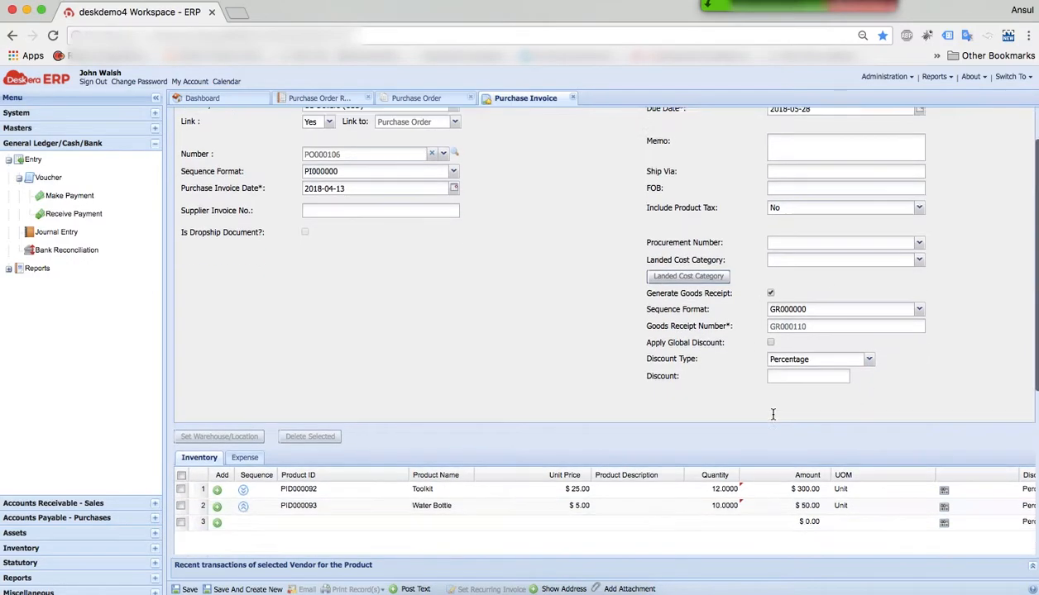
pyautogui.scroll(-1, 774, 419)
pyautogui.click(944, 293)
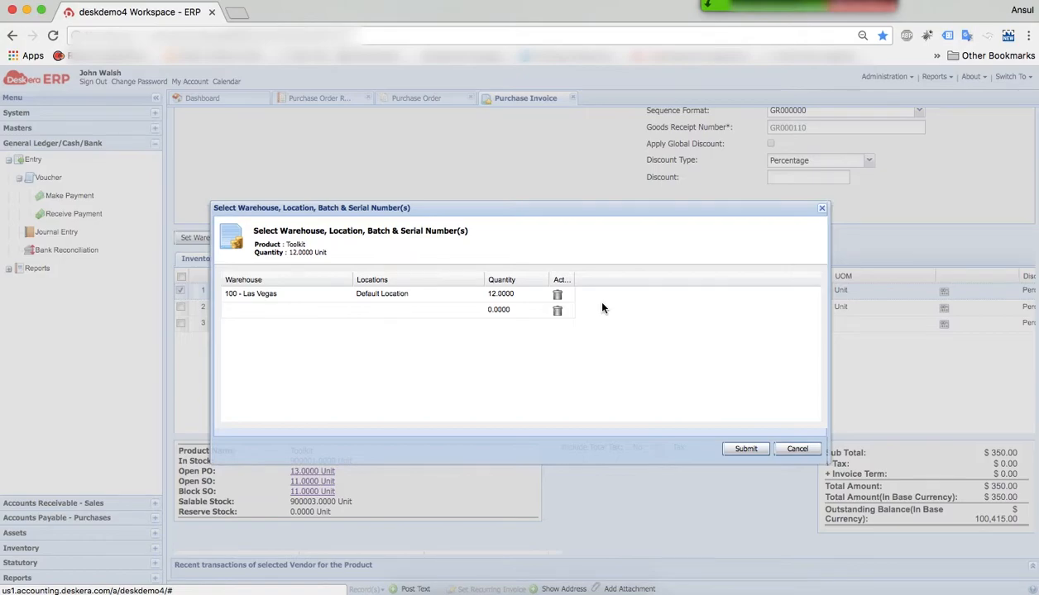
pyautogui.click(783, 453)
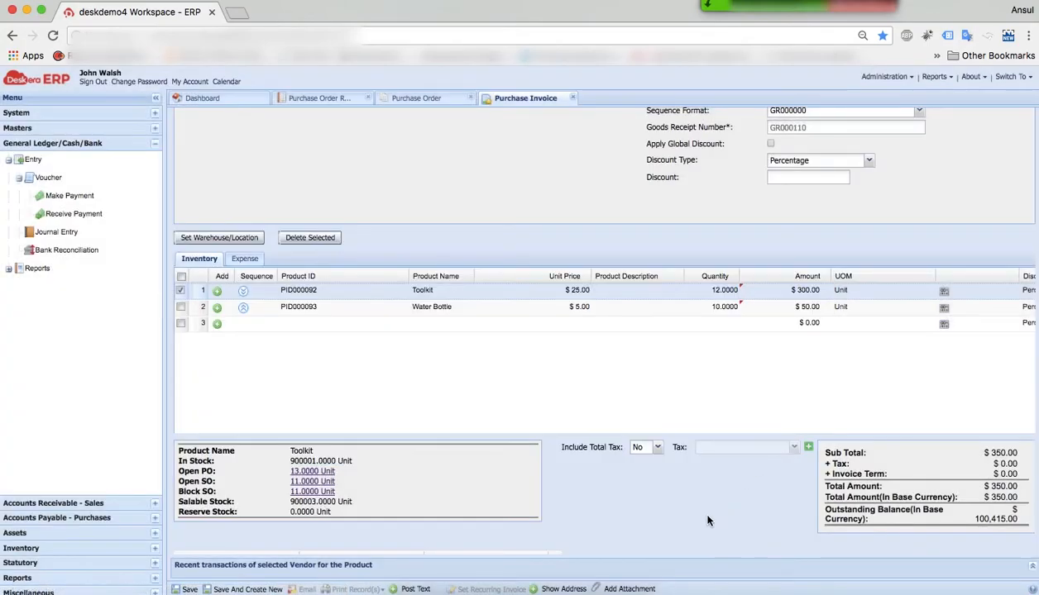
# Save the purchase invoice together with its generated goods receipt
pyautogui.click(189, 590)
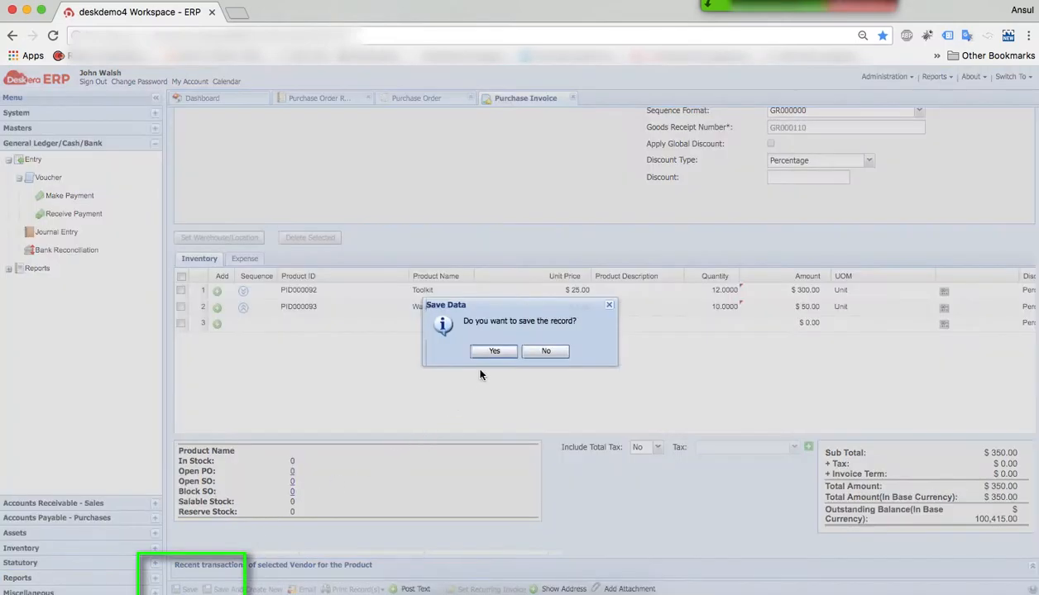
pyautogui.click(469, 351)
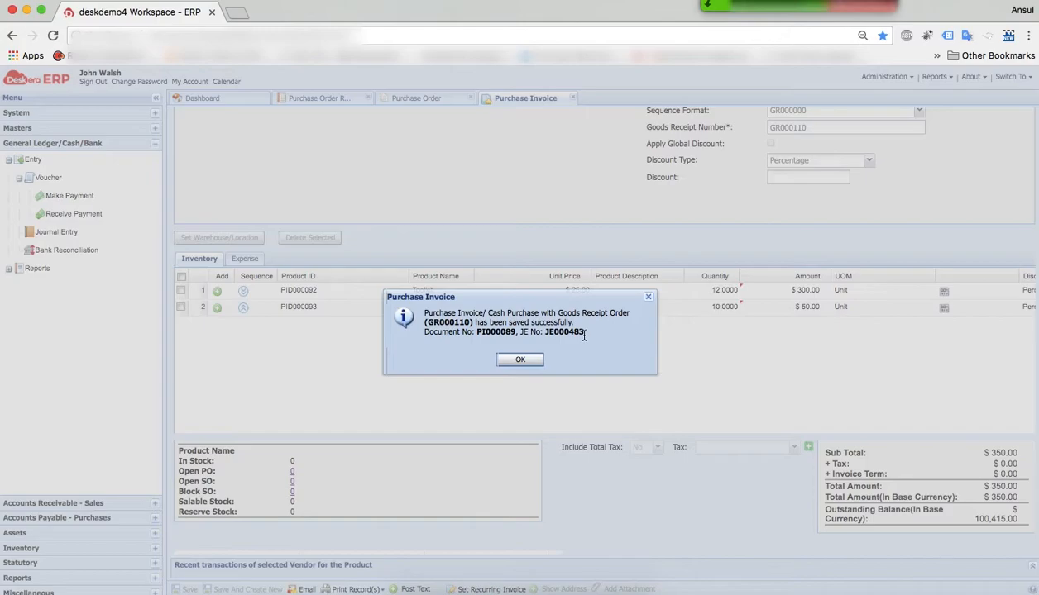
pyautogui.click(517, 356)
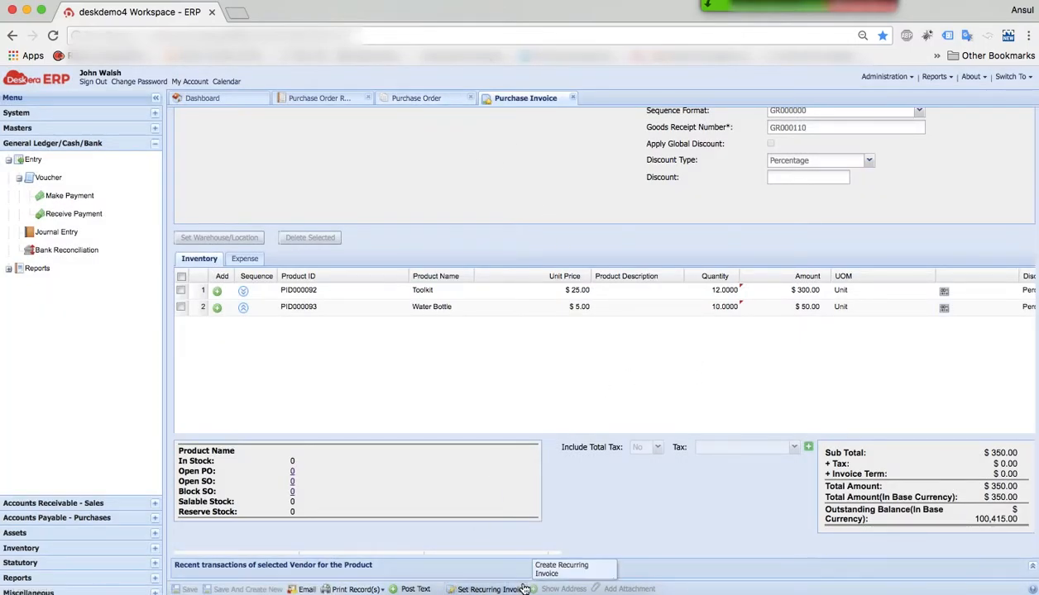
# Close the invoice and purchase order forms, and view the selected order's print templates before leaving the Purchase Order Report
pyautogui.scroll(3, 709, 278)
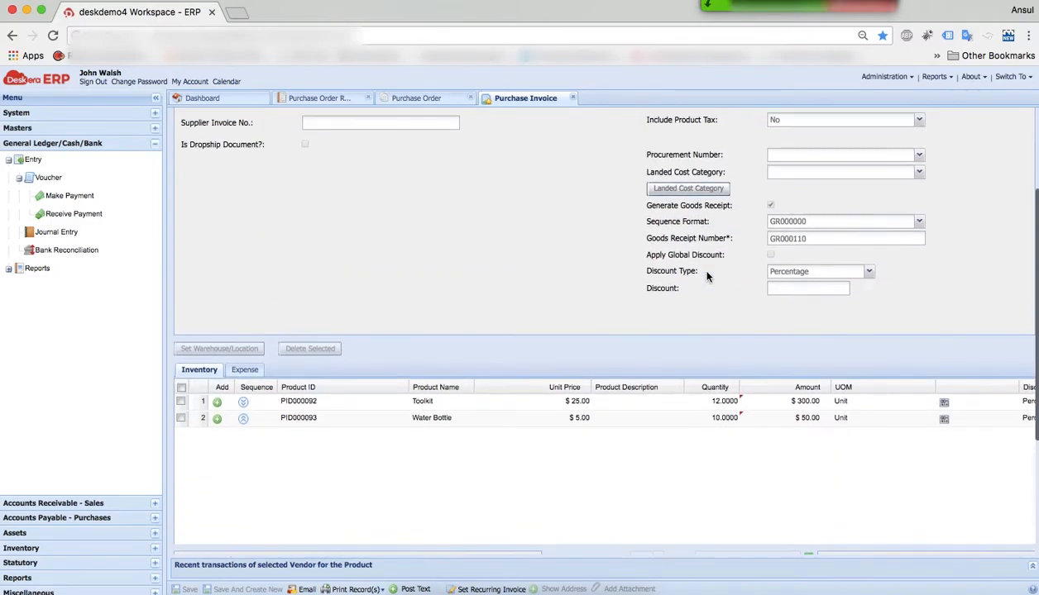
pyautogui.click(573, 98)
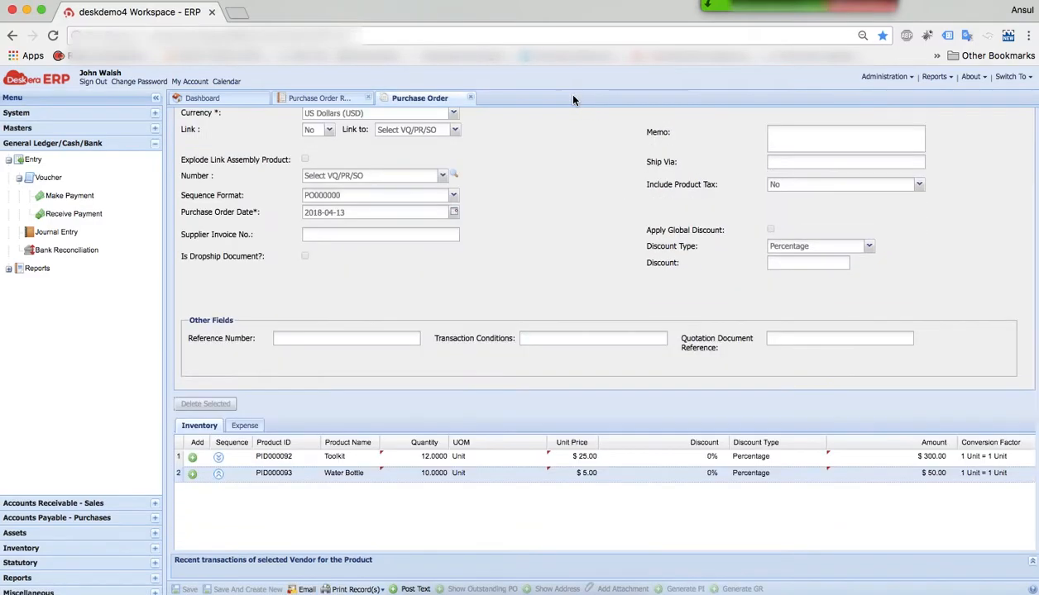
pyautogui.click(469, 97)
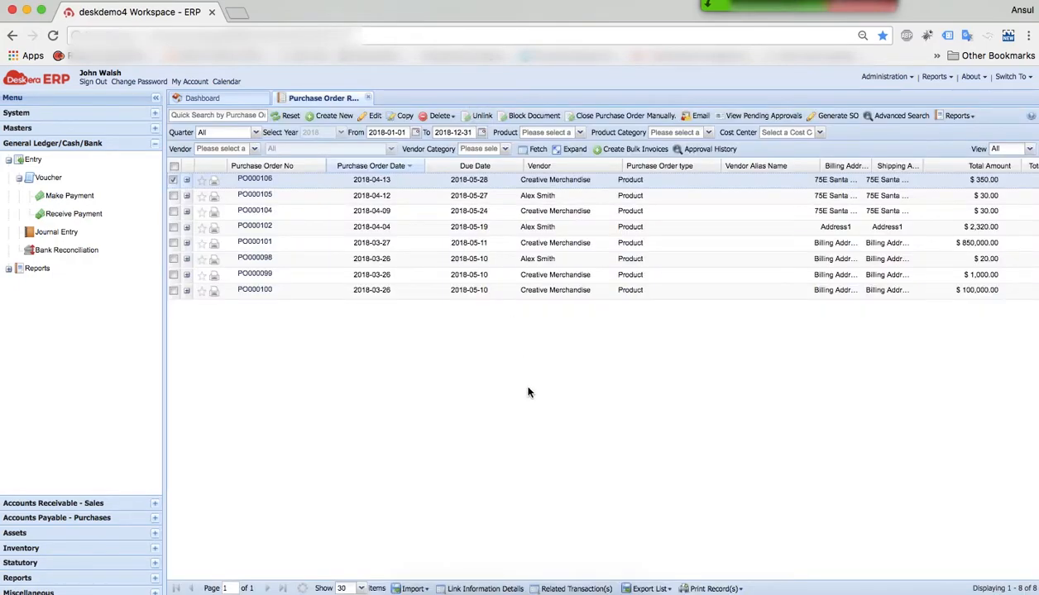
pyautogui.click(725, 589)
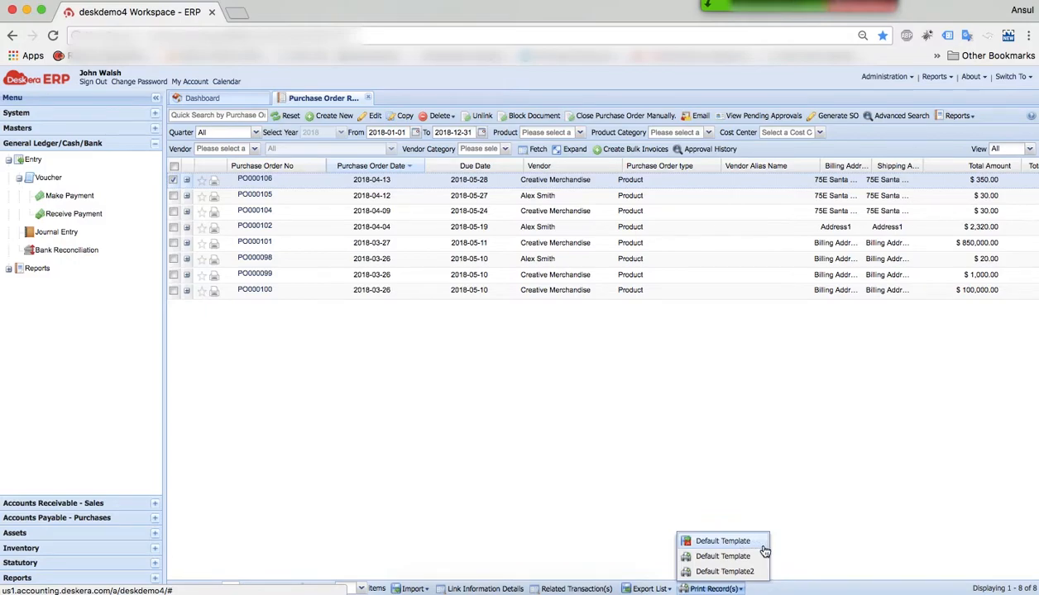
pyautogui.click(367, 98)
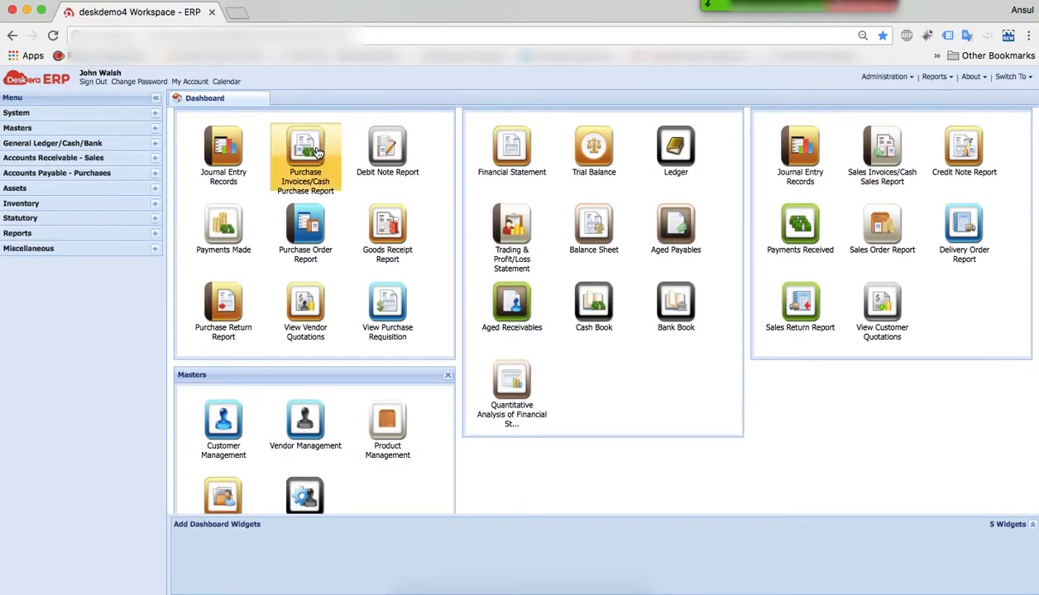
# Filter the purchase invoice report to pending invoices and select all the listed records
pyautogui.click(310, 149)
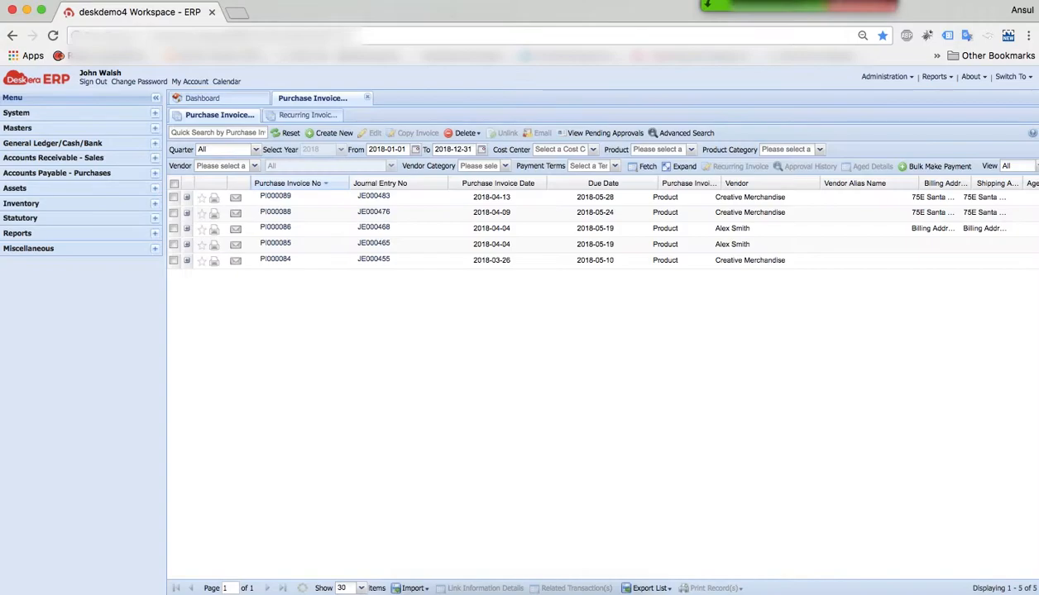
pyautogui.click(1015, 165)
pyautogui.click(944, 233)
pyautogui.click(173, 196)
pyautogui.click(174, 213)
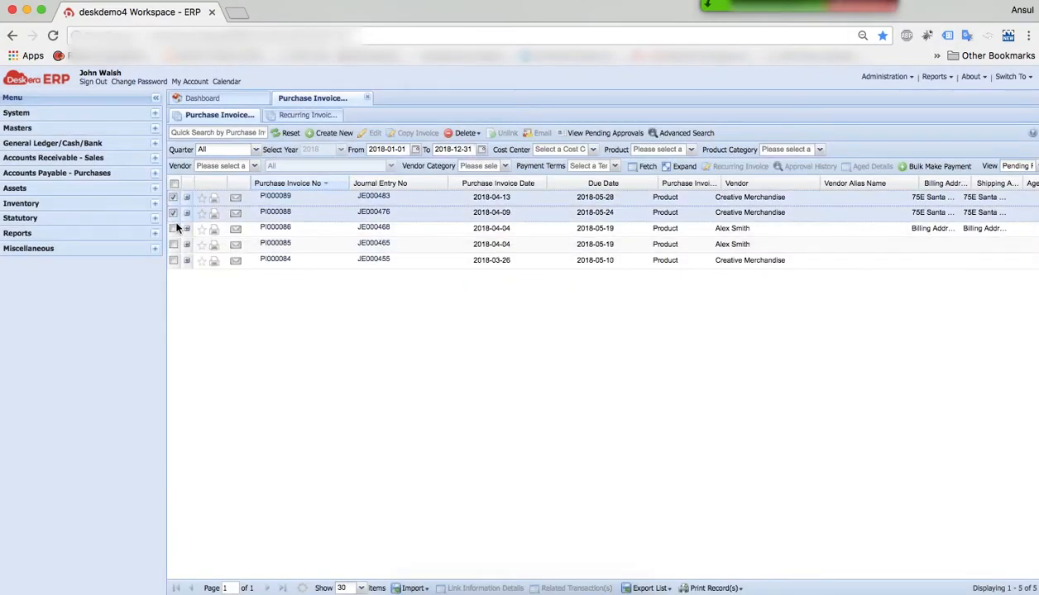
pyautogui.click(174, 184)
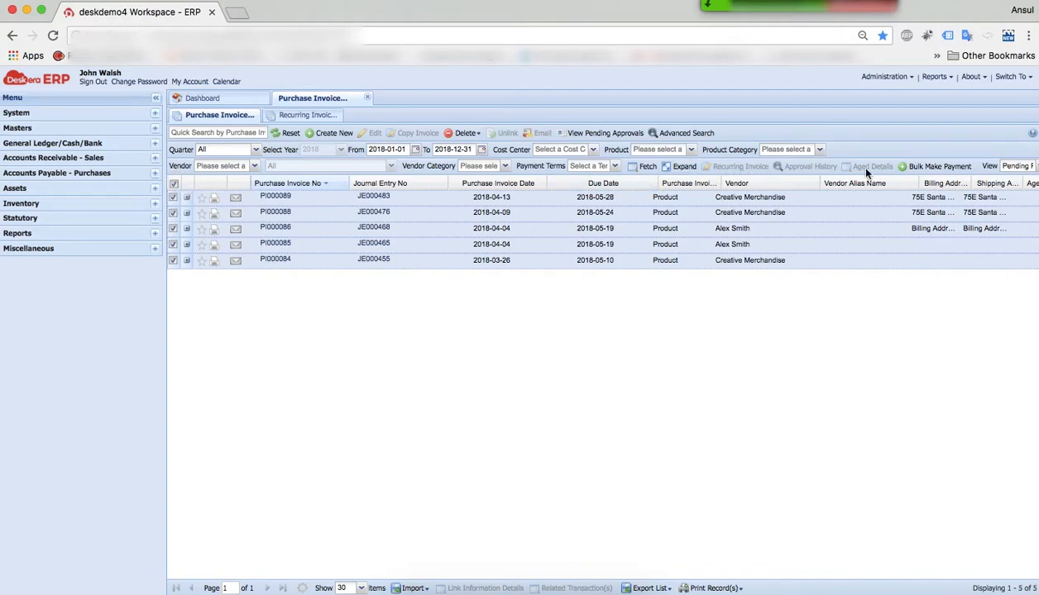
# View the bulk payment form for the selected invoices, and close it without saving along with the purchase invoice report
pyautogui.click(939, 166)
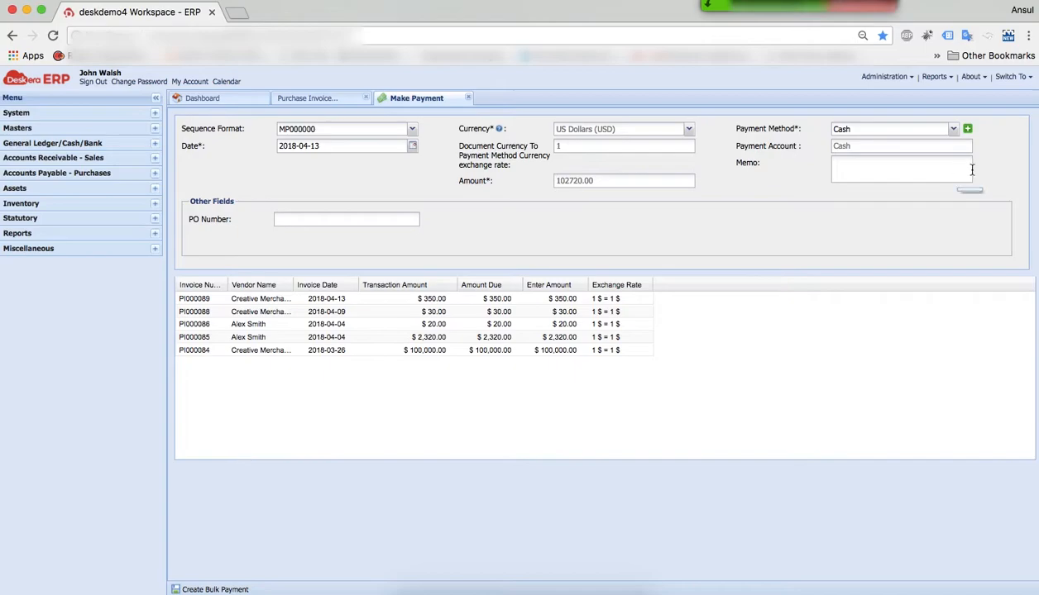
pyautogui.click(468, 98)
pyautogui.click(491, 350)
pyautogui.click(369, 98)
# Open the Stock Ledger Report from the inventory reports and search it for "mexica"
pyautogui.click(21, 203)
pyautogui.click(8, 237)
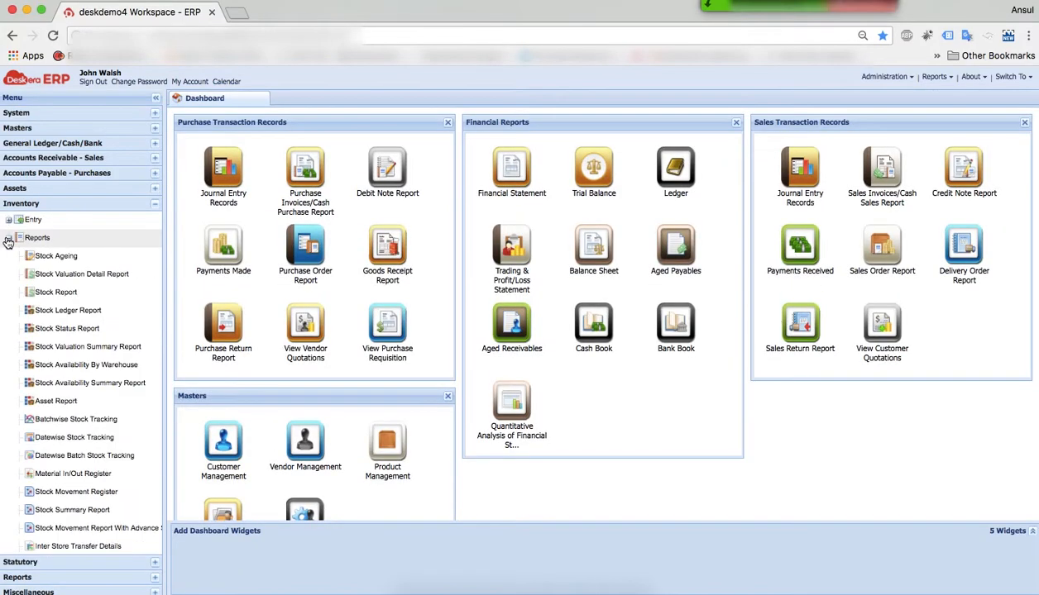
pyautogui.click(70, 294)
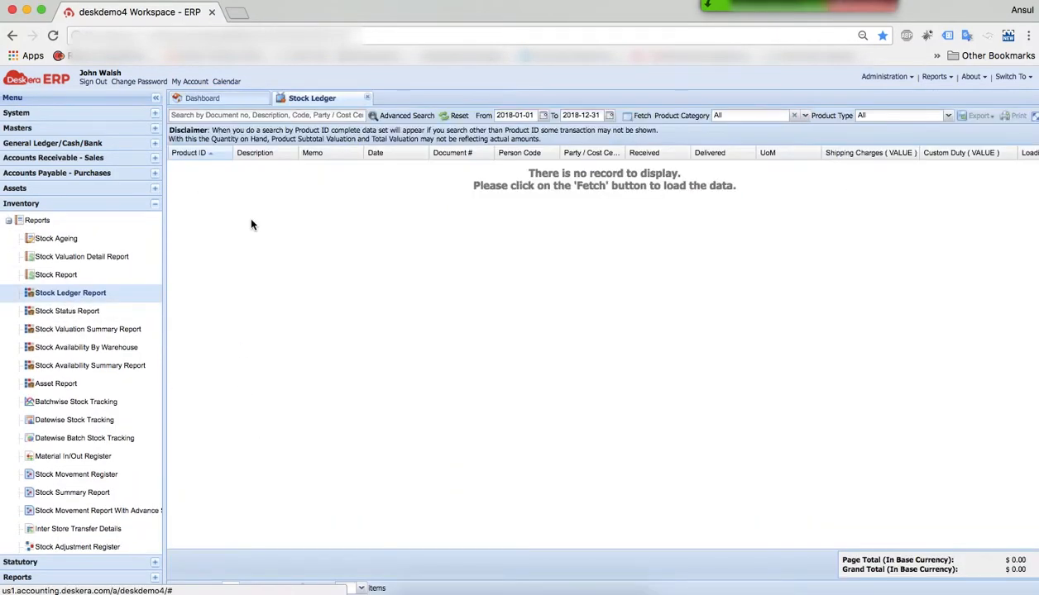
pyautogui.click(256, 116)
pyautogui.write('mexica')
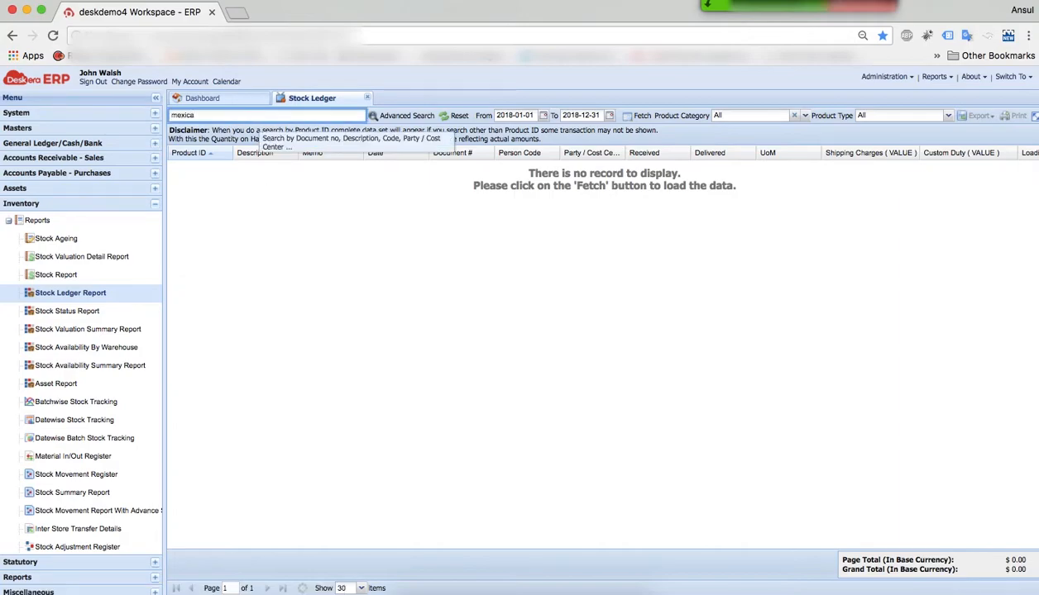
pyautogui.click(641, 115)
# Examine product PID000080's stock movements, average cost and value in the stock ledger before closing the report
pyautogui.click(173, 209)
pyautogui.click(173, 190)
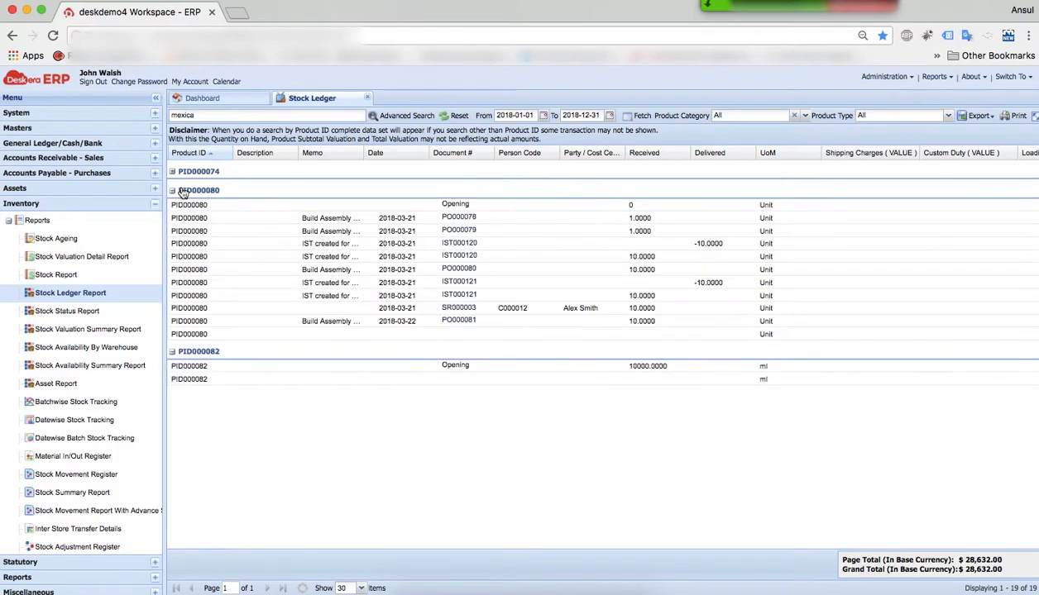
pyautogui.hscroll(10, 485, 259)
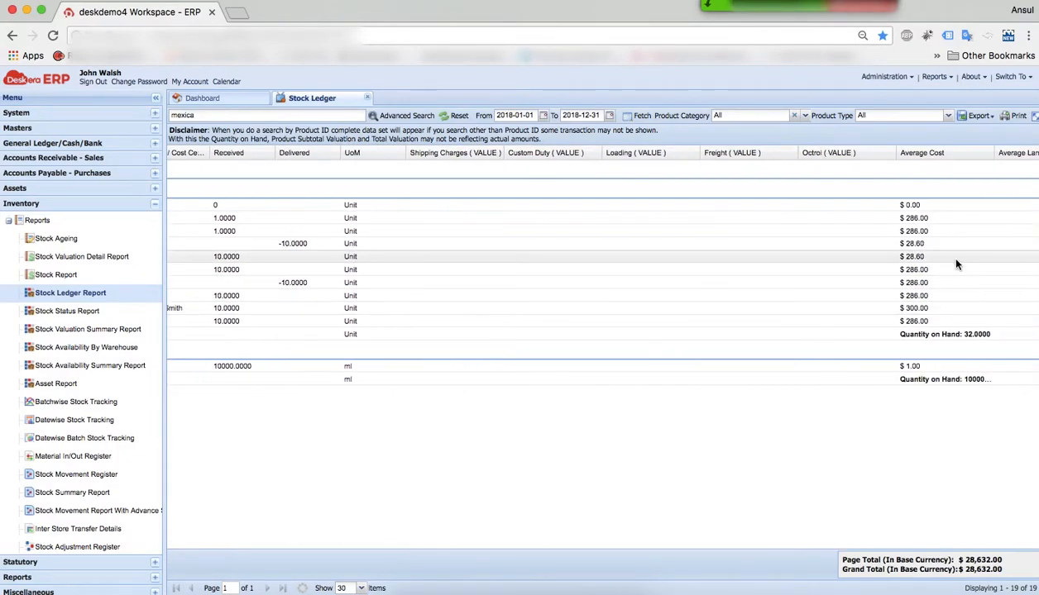
pyautogui.hscroll(5, 943, 256)
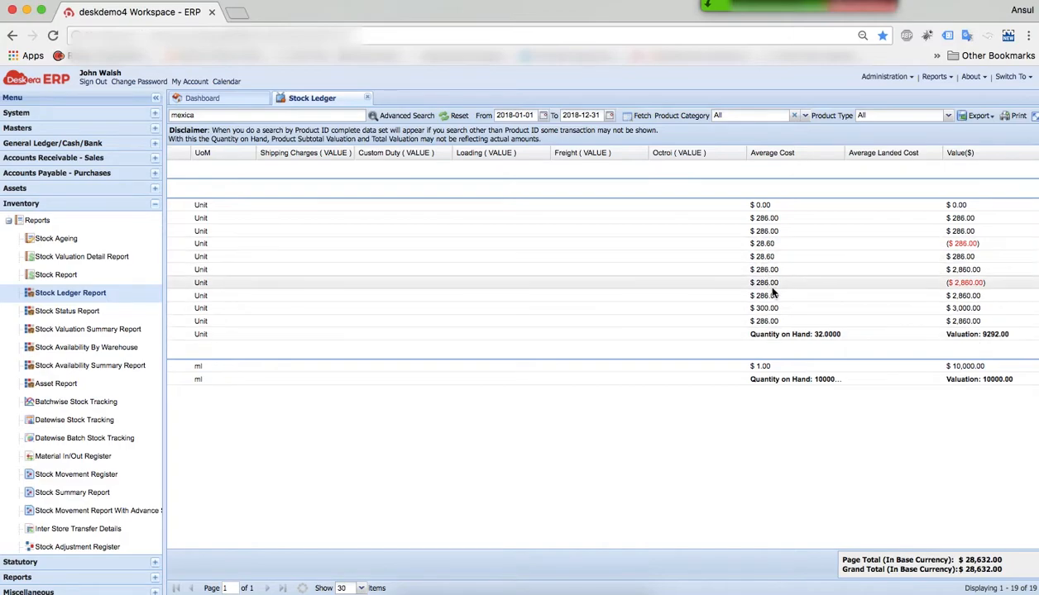
pyautogui.hscroll(-5, 772, 292)
pyautogui.hscroll(-3, 568, 290)
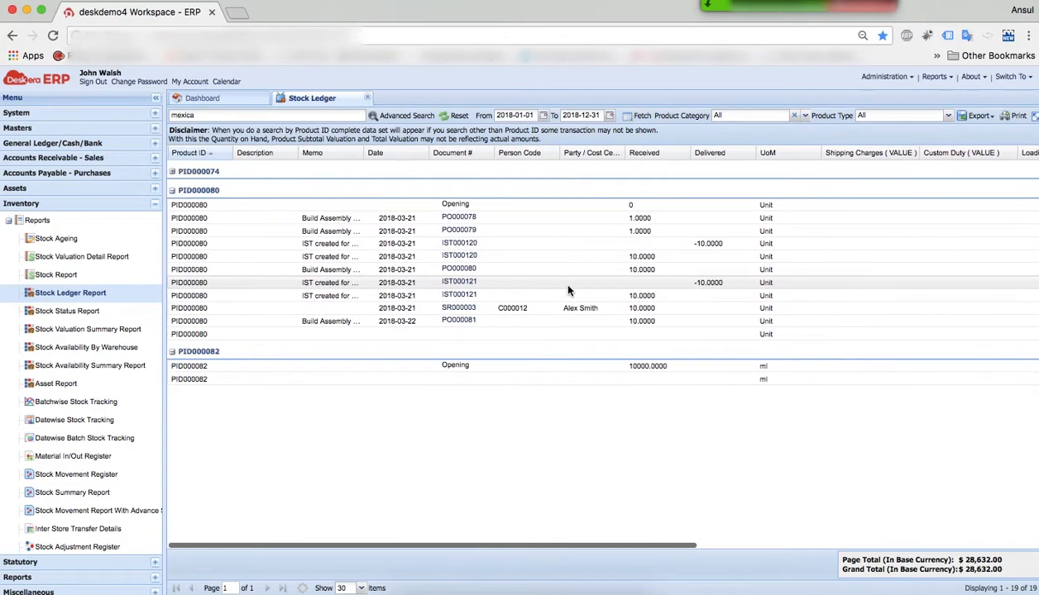
pyautogui.click(367, 98)
# Search the report list for "expi" and view the Product Batch & Expiry Date Report
pyautogui.click(46, 248)
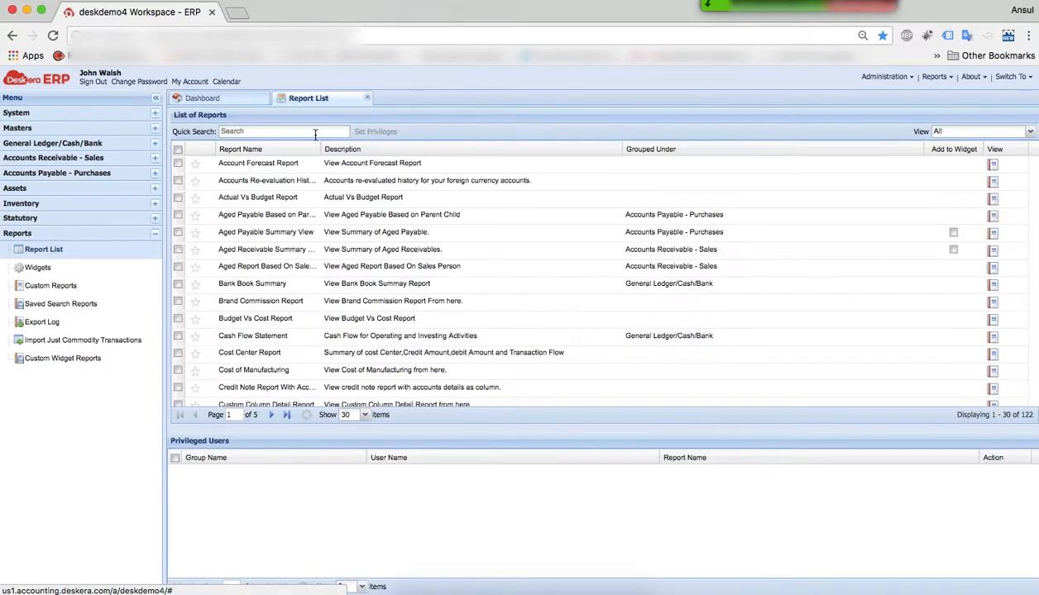
pyautogui.click(311, 133)
pyautogui.write('expi')
pyautogui.click(335, 183)
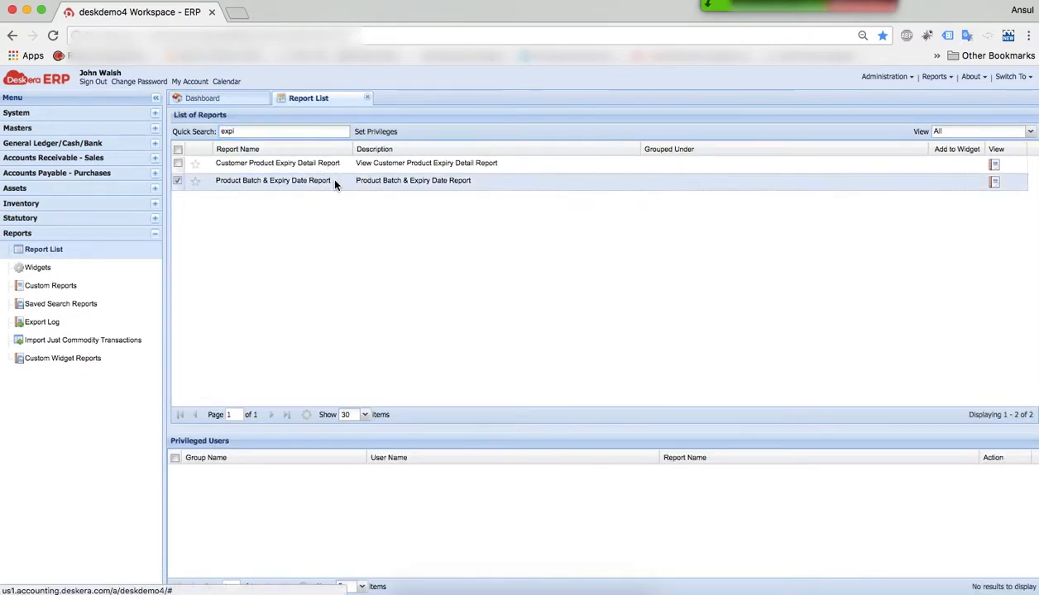
pyautogui.click(993, 181)
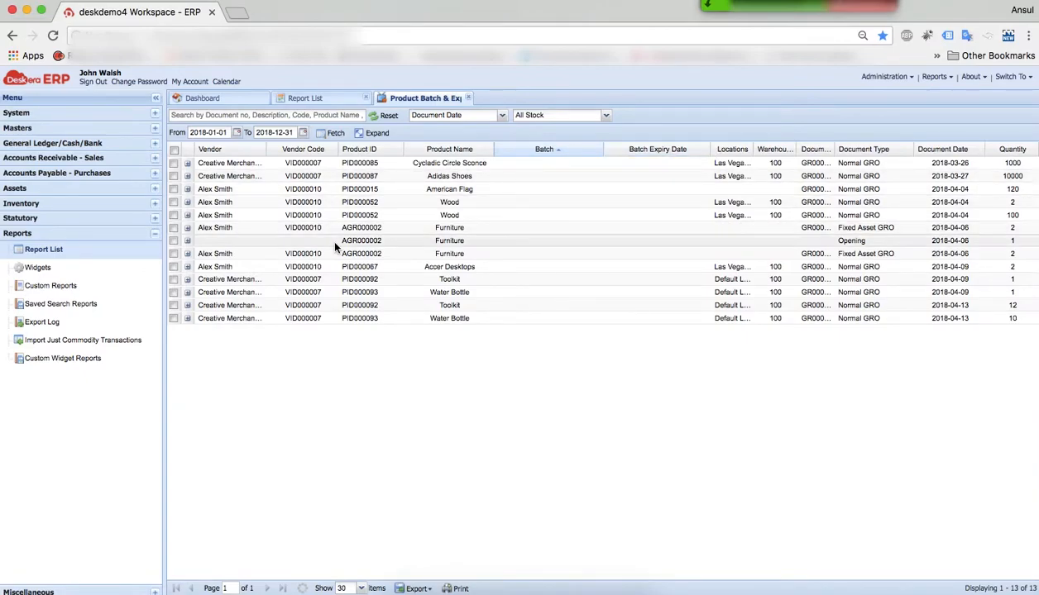
# Open Alert Configuration and view the modules available for a mail notification rule
pyautogui.click(53, 114)
pyautogui.click(8, 130)
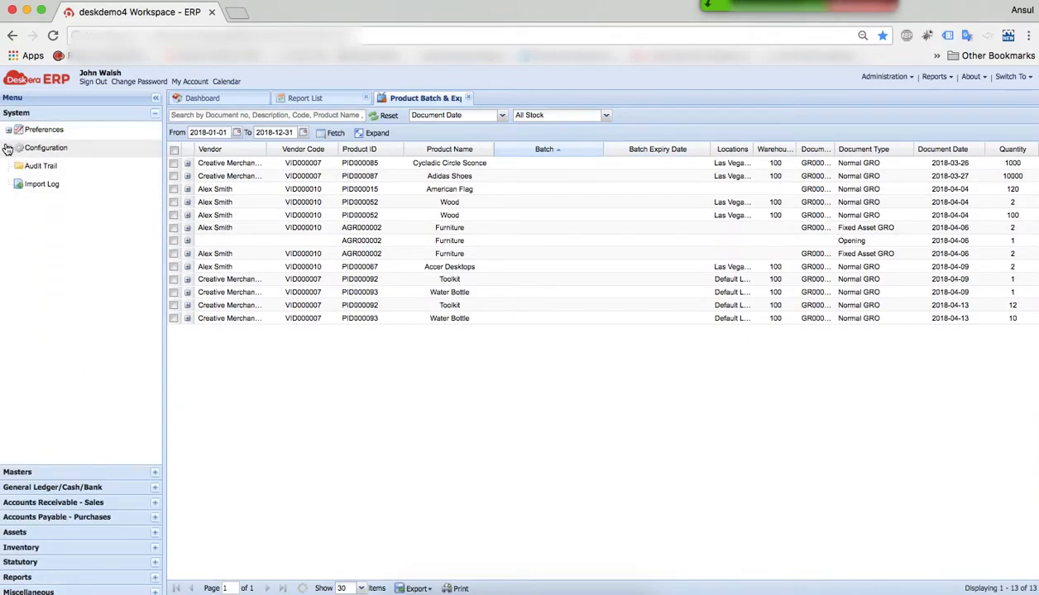
pyautogui.click(9, 148)
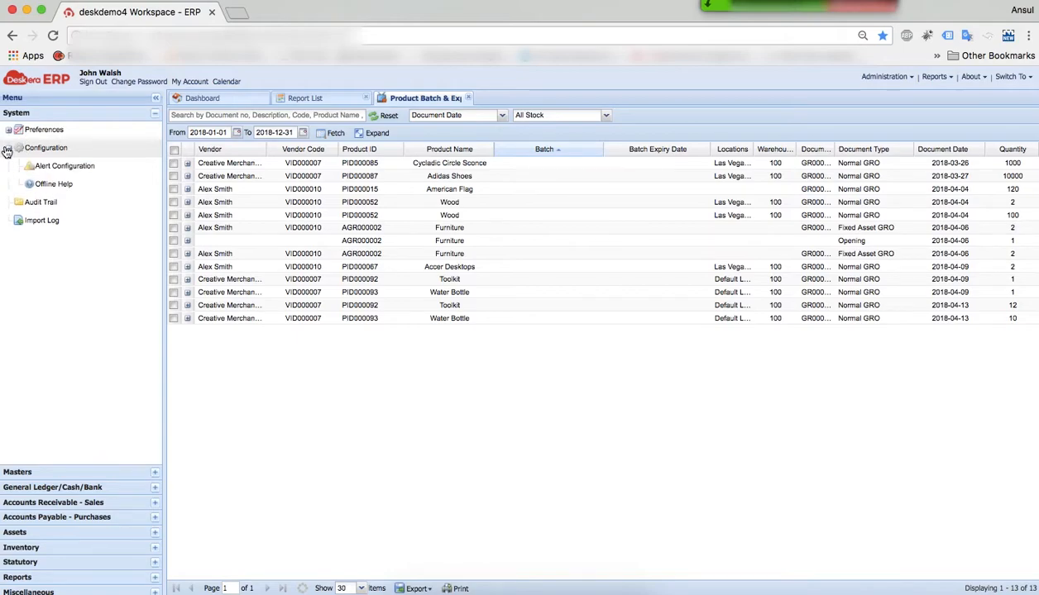
pyautogui.click(68, 169)
pyautogui.click(403, 140)
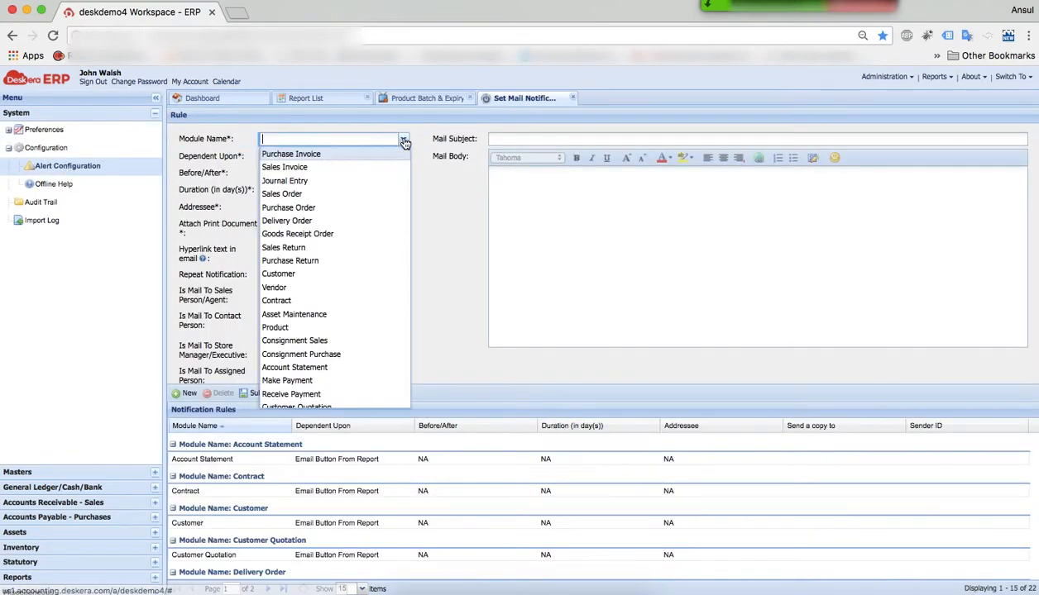
pyautogui.scroll(-1, 341, 370)
pyautogui.click(421, 314)
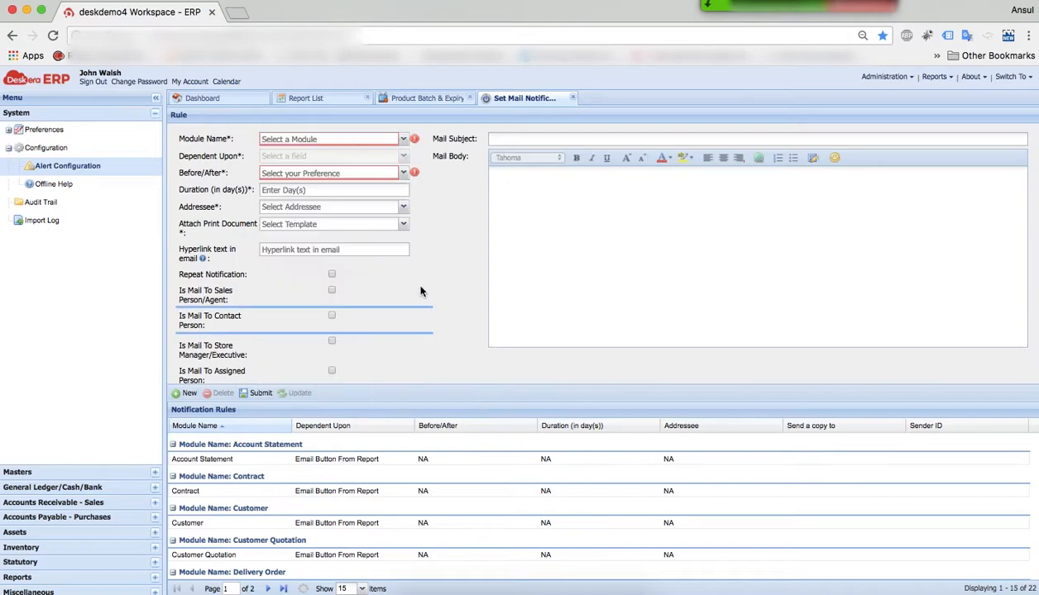
# Check the notification rule's print document attachment field, and close the rule form and both report pages
pyautogui.click(401, 224)
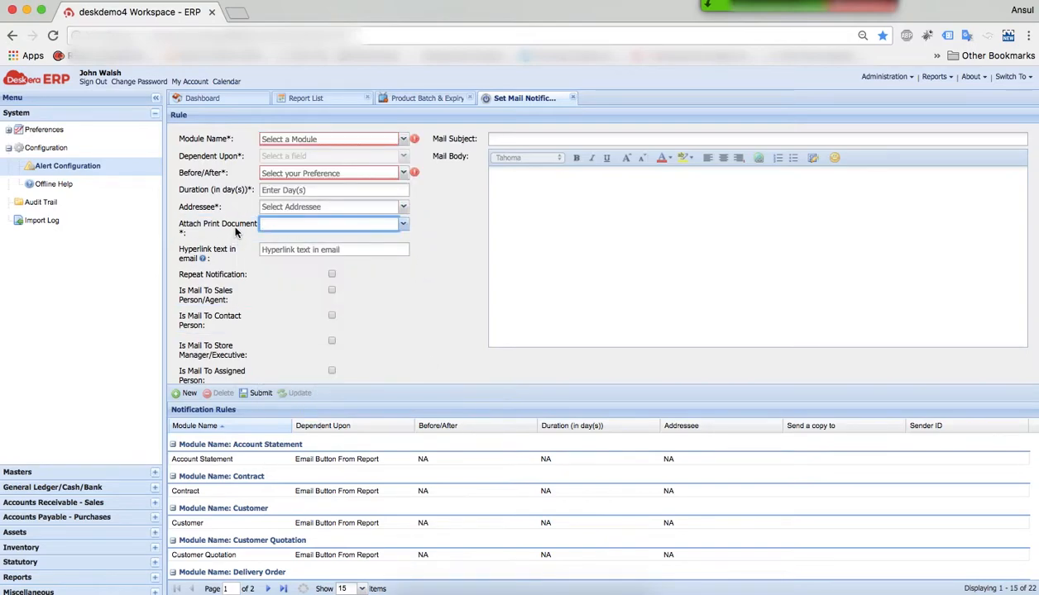
pyautogui.click(572, 98)
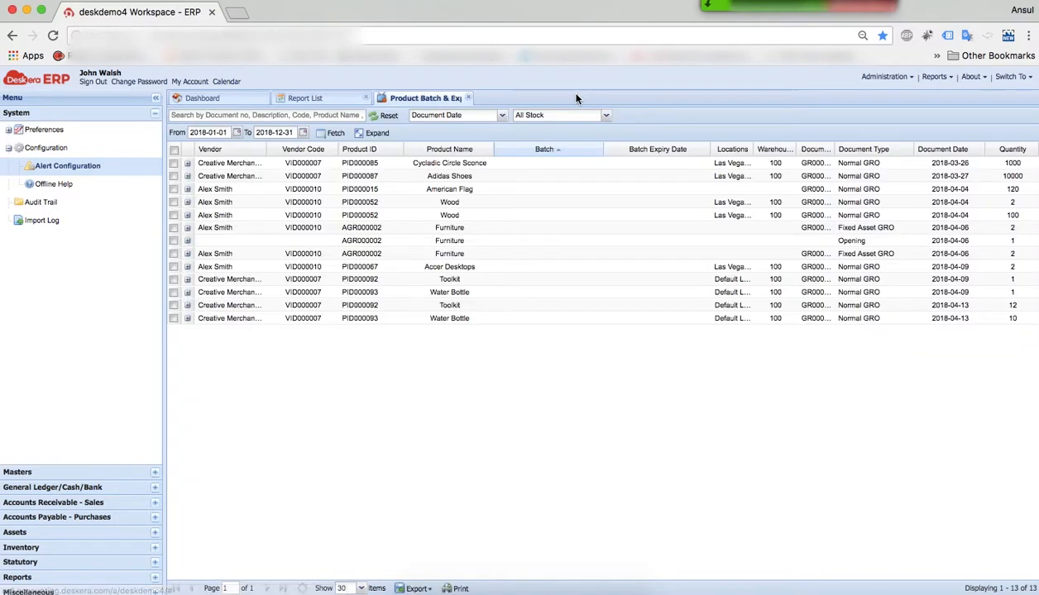
pyautogui.click(469, 98)
pyautogui.click(366, 98)
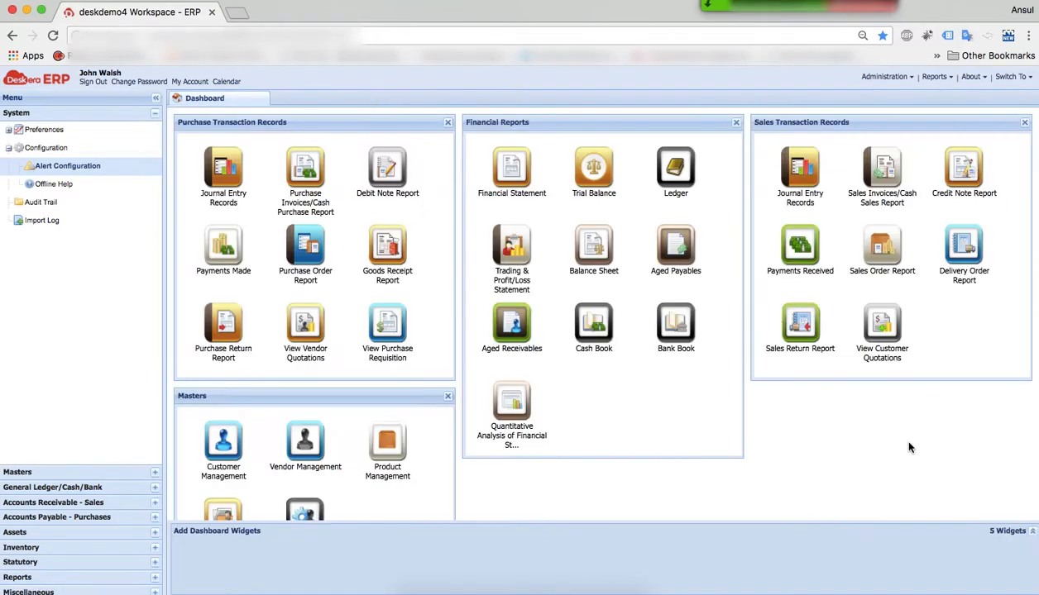
# Open the Sales Order Report and view its import options
pyautogui.click(882, 263)
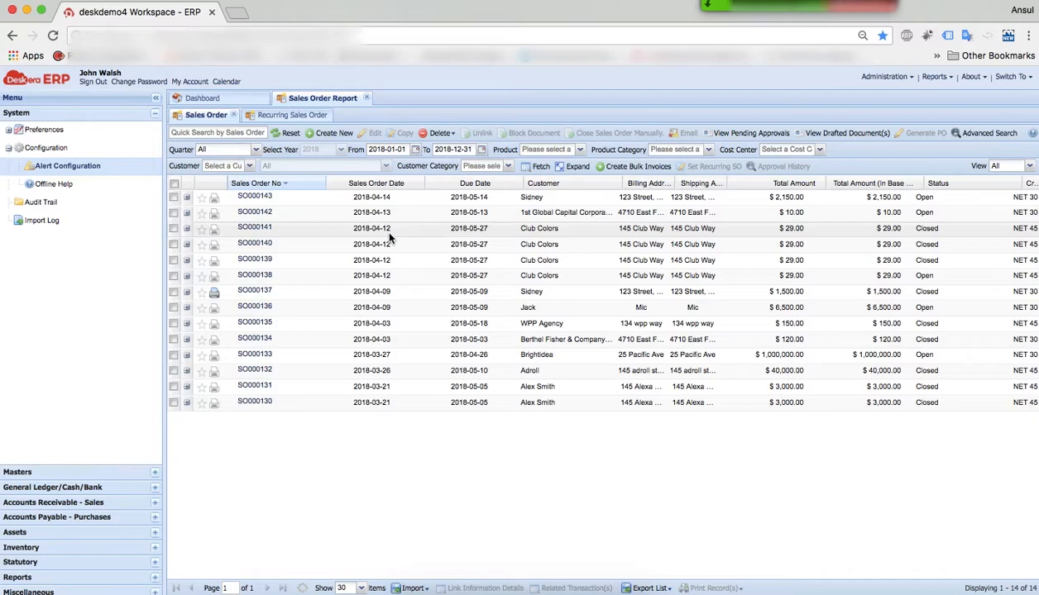
pyautogui.click(414, 588)
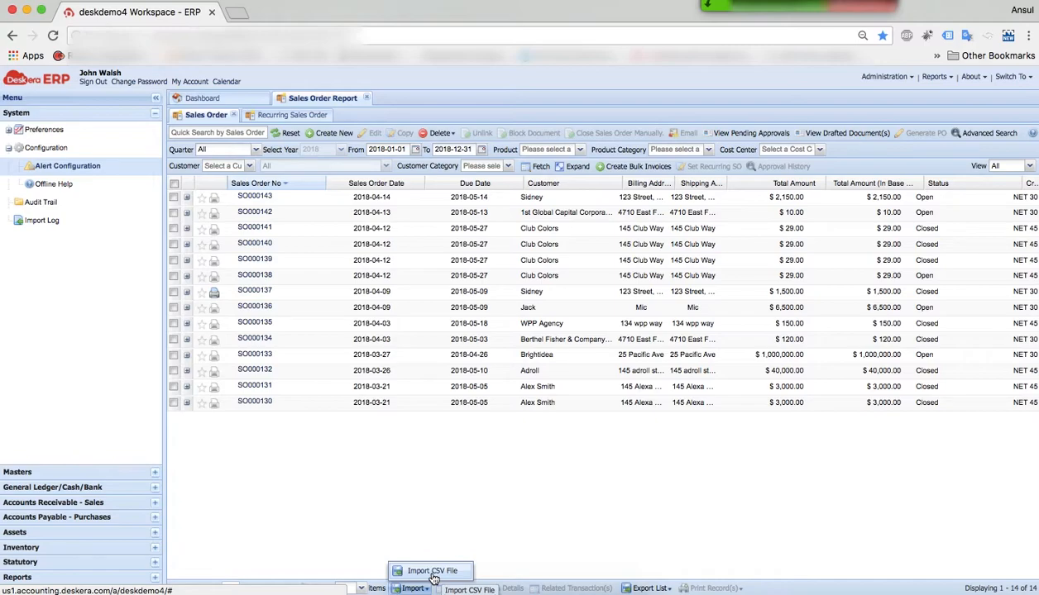
pyautogui.click(482, 531)
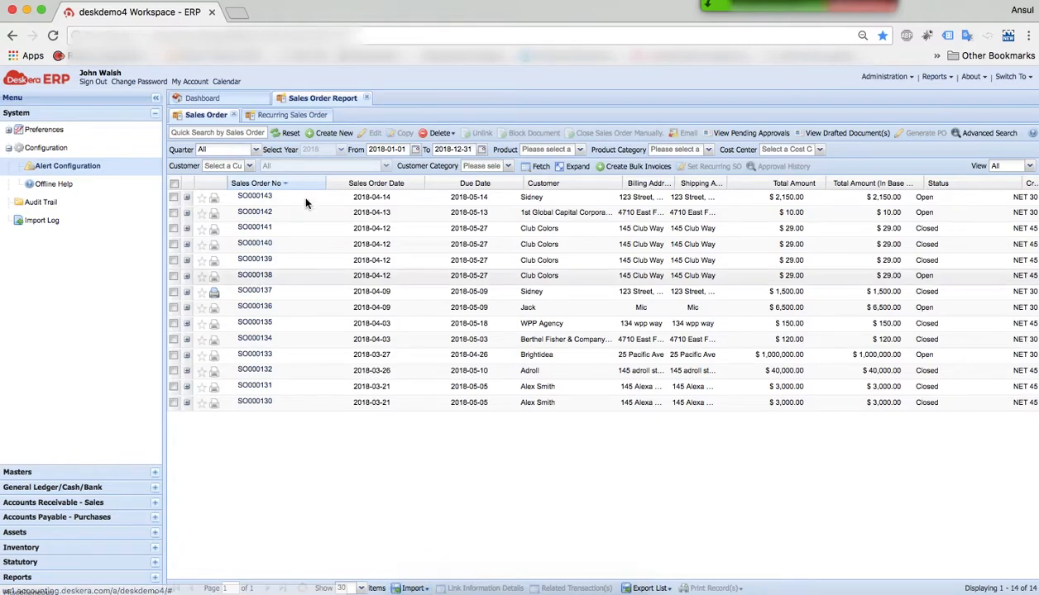
# Create a new sales order for the customer Club Colors
pyautogui.click(337, 135)
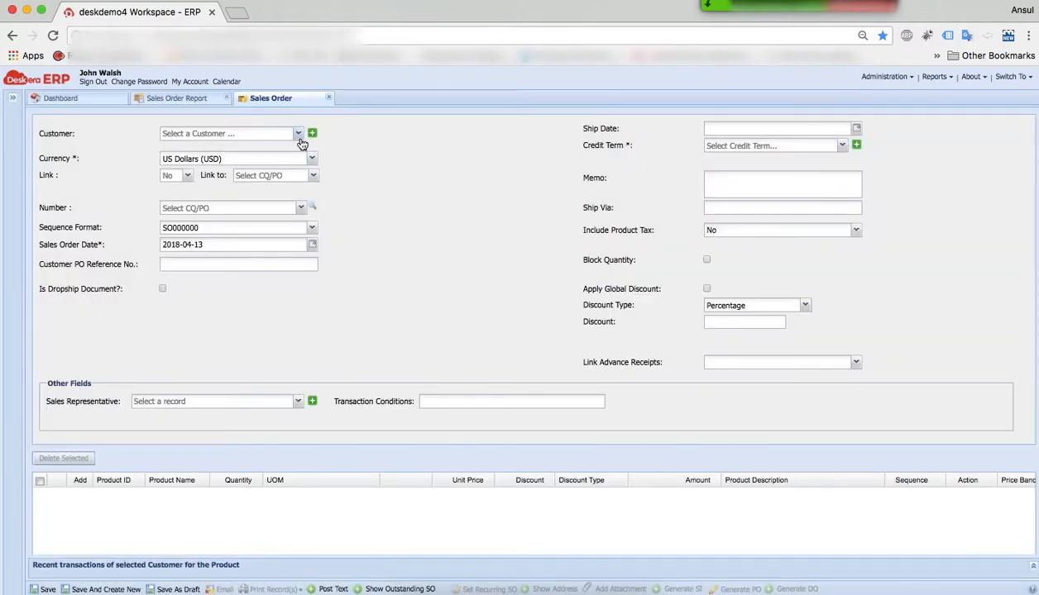
pyautogui.click(298, 136)
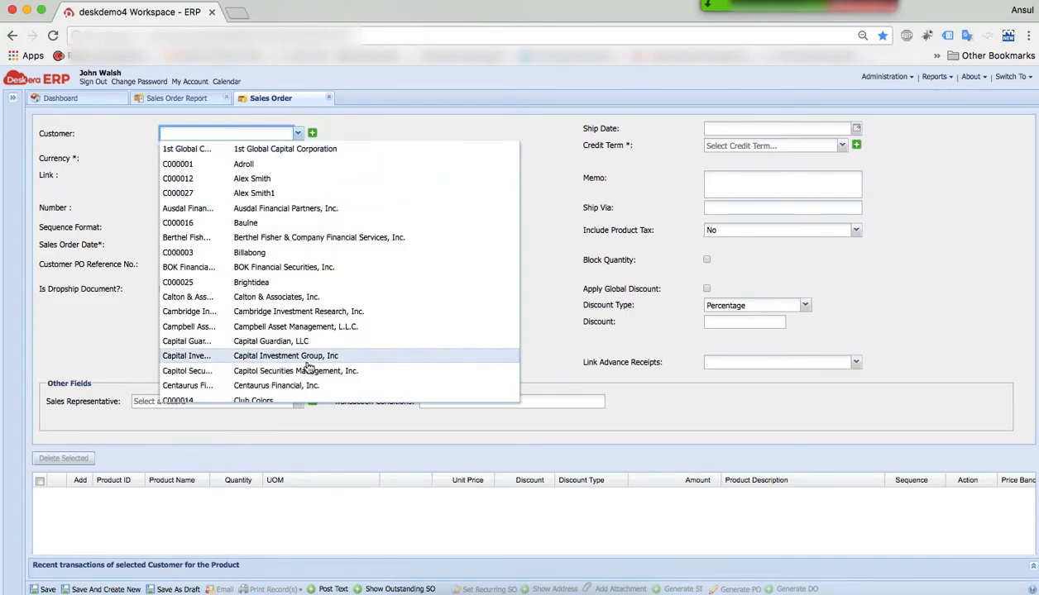
pyautogui.scroll(-1, 308, 367)
pyautogui.scroll(-2, 308, 367)
pyautogui.click(409, 413)
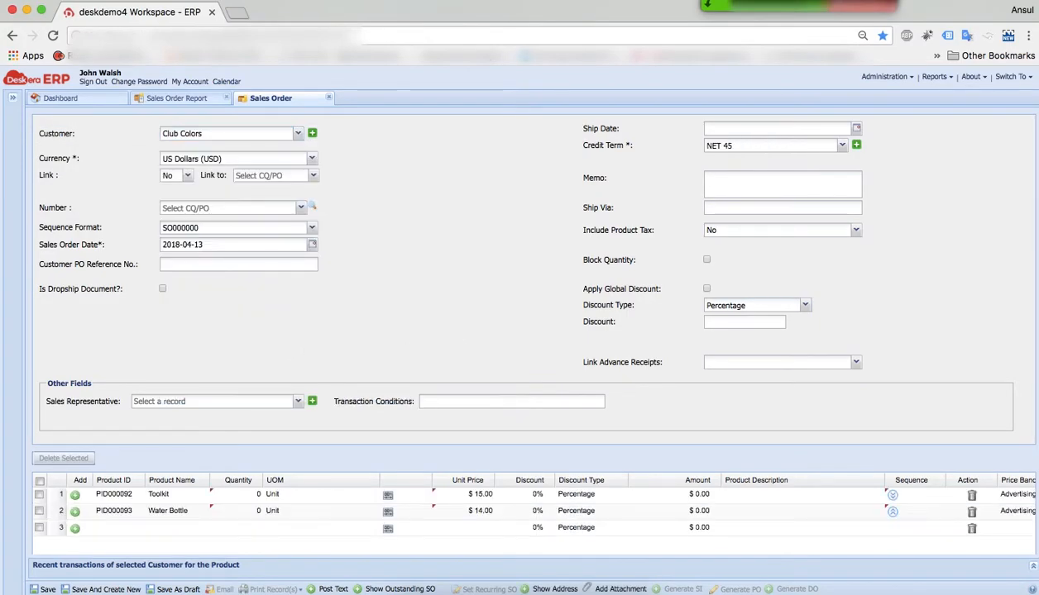
# Enable Block Quantity with quantity 1 for Toolkit and Water Bottle, and check the Toolkit line's warehouse and location
pyautogui.scroll(-5, 253, 449)
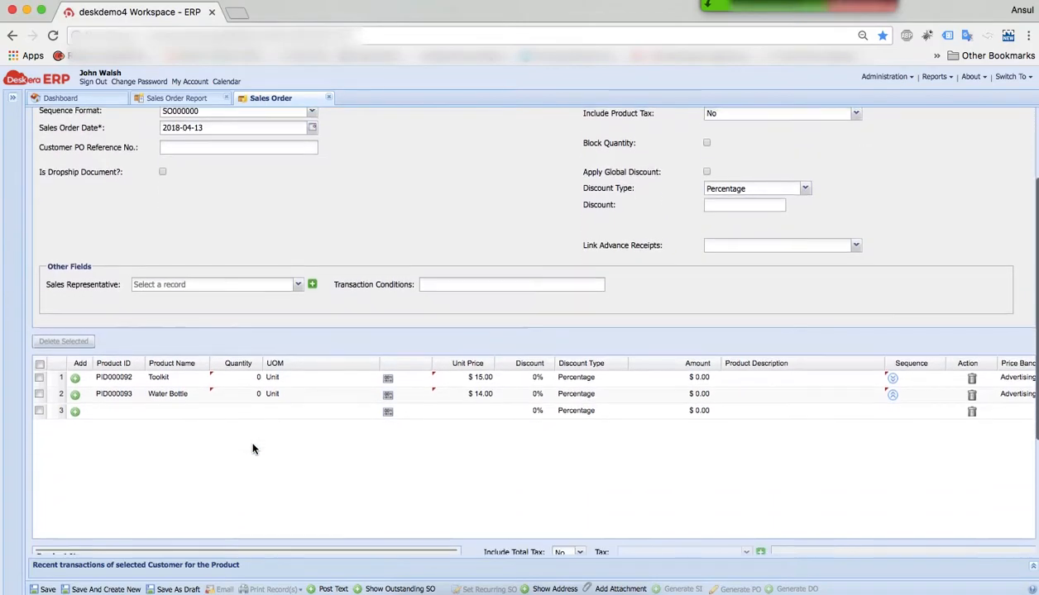
pyautogui.scroll(3, 392, 411)
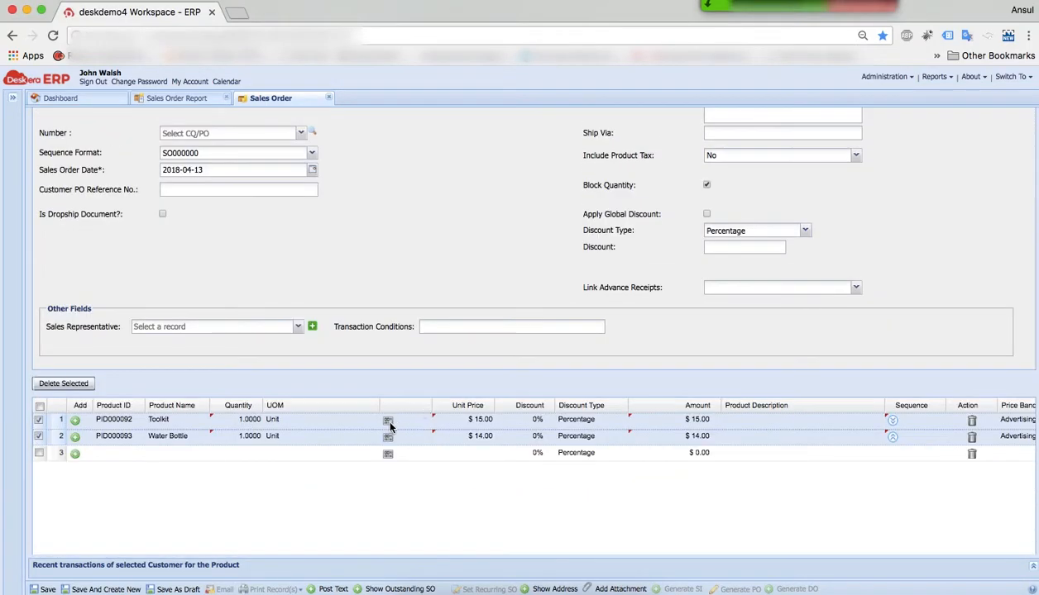
pyautogui.click(391, 423)
pyautogui.click(389, 422)
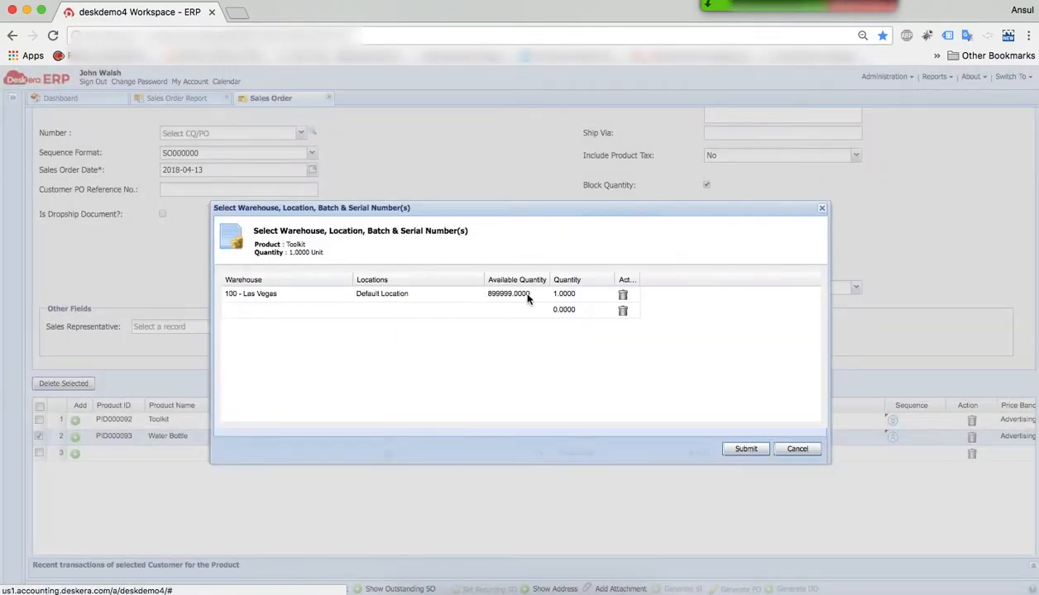
pyautogui.click(796, 449)
# Save the Club Colors sales order and confirm saving the record
pyautogui.click(43, 589)
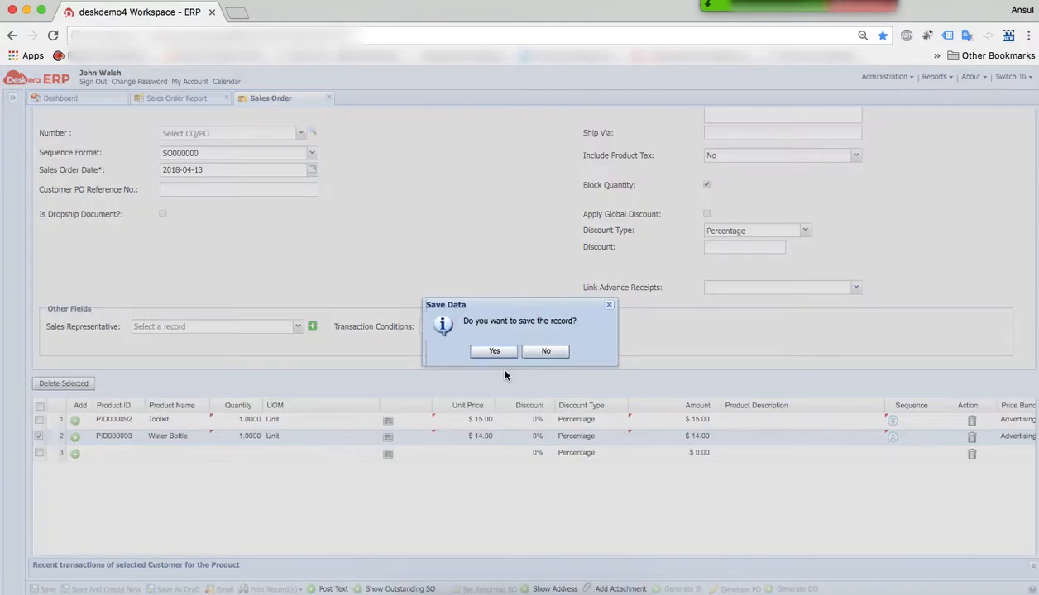
pyautogui.click(494, 353)
pyautogui.click(822, 521)
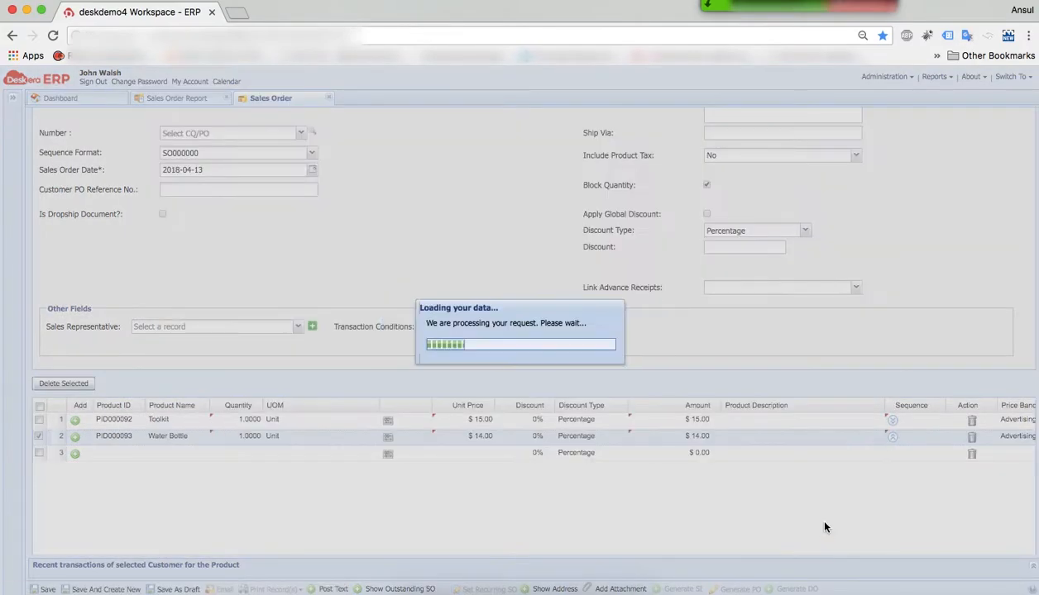
pyautogui.click(520, 354)
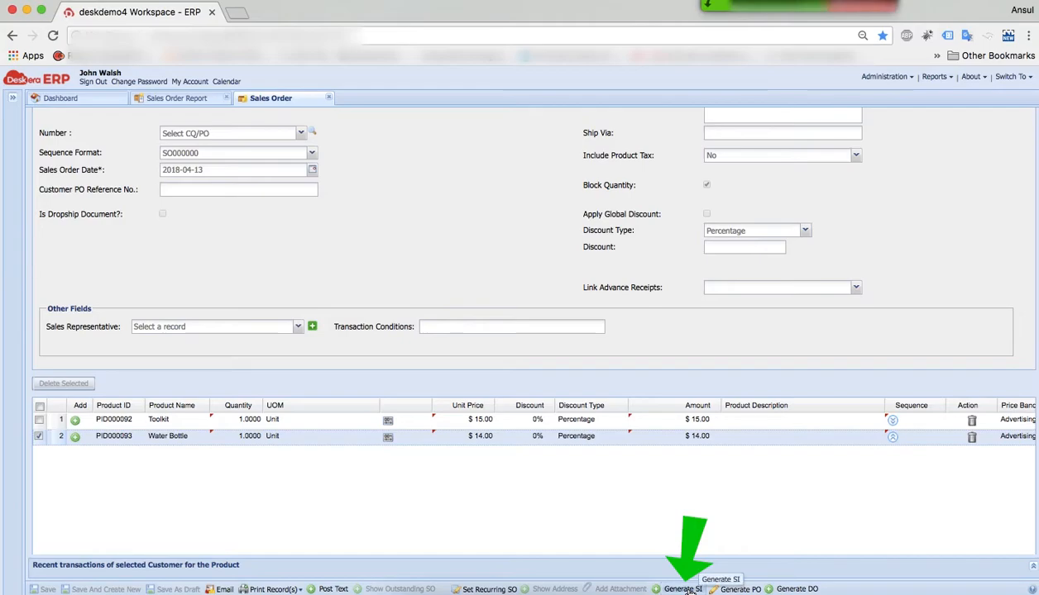
# Generate a sales invoice with a delivery order from the saved sales order and review its product lines
pyautogui.click(684, 589)
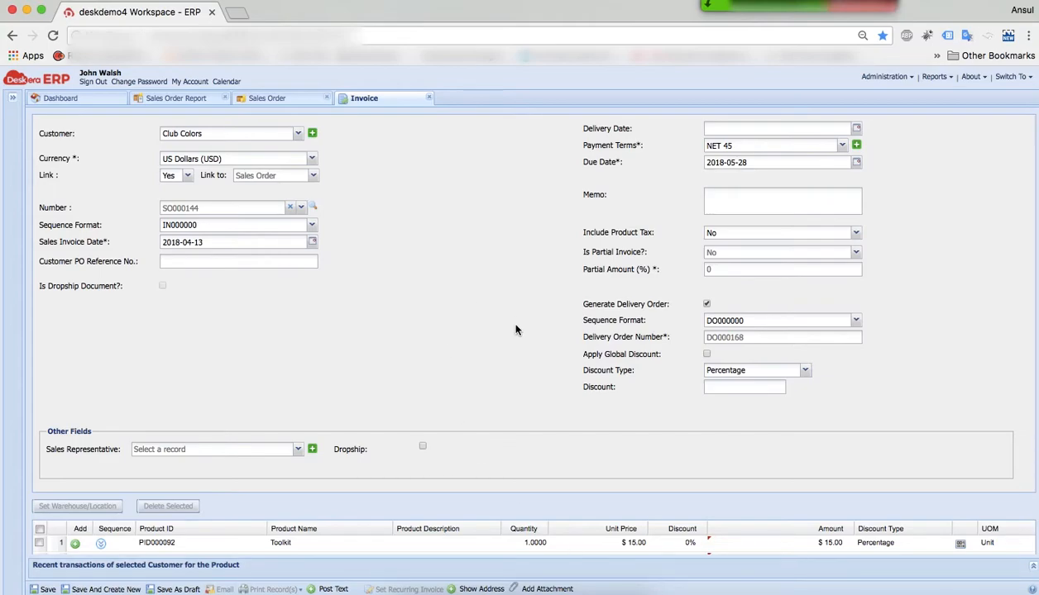
pyautogui.scroll(1, 623, 467)
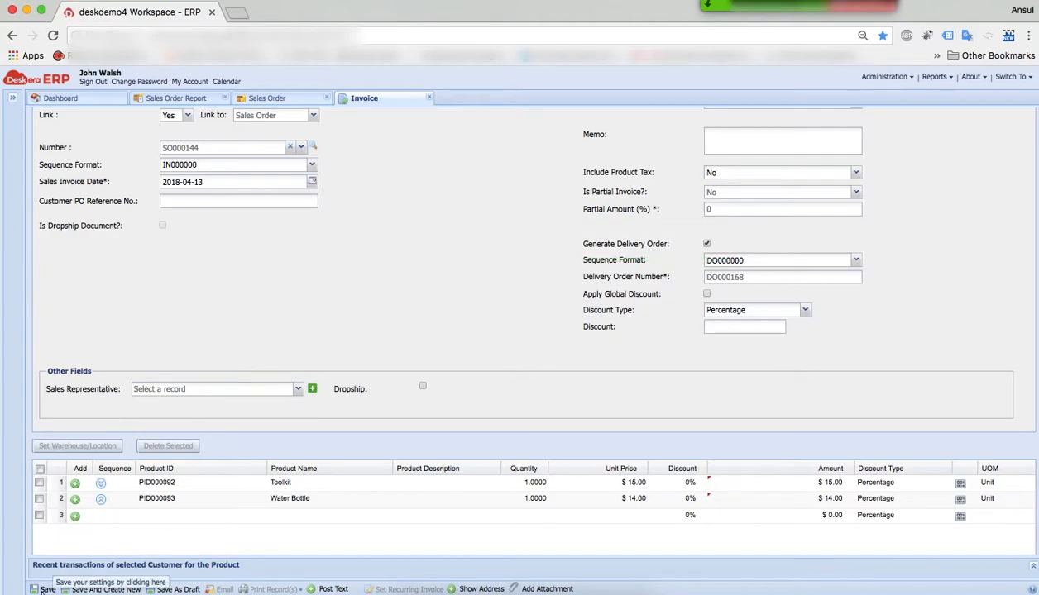
# Save the Club Colors sales invoice, proceeding past the credit sales limit, and close the open sales records
pyautogui.click(43, 590)
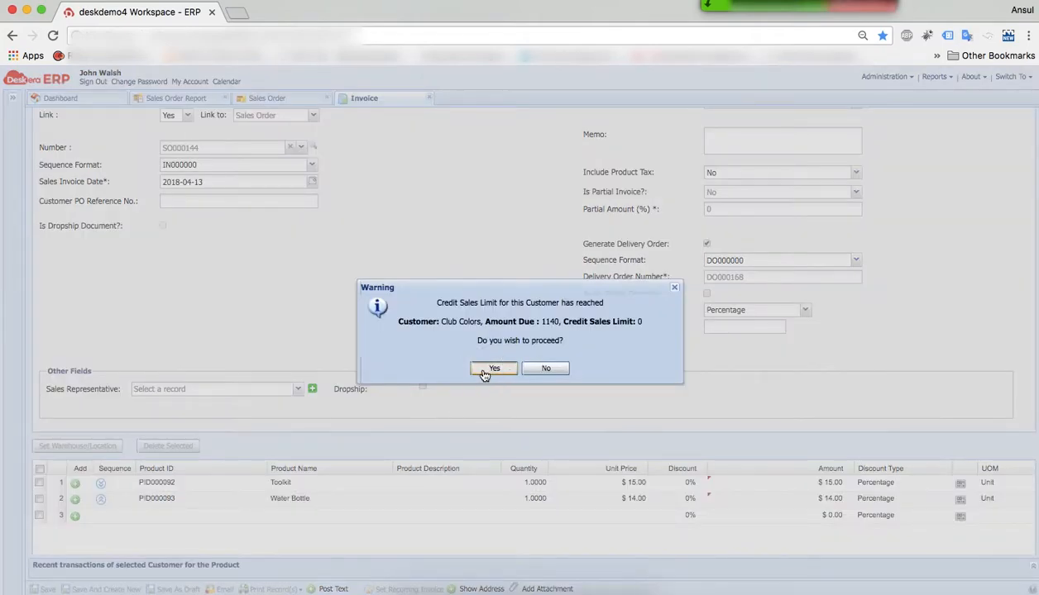
pyautogui.click(484, 371)
pyautogui.click(492, 352)
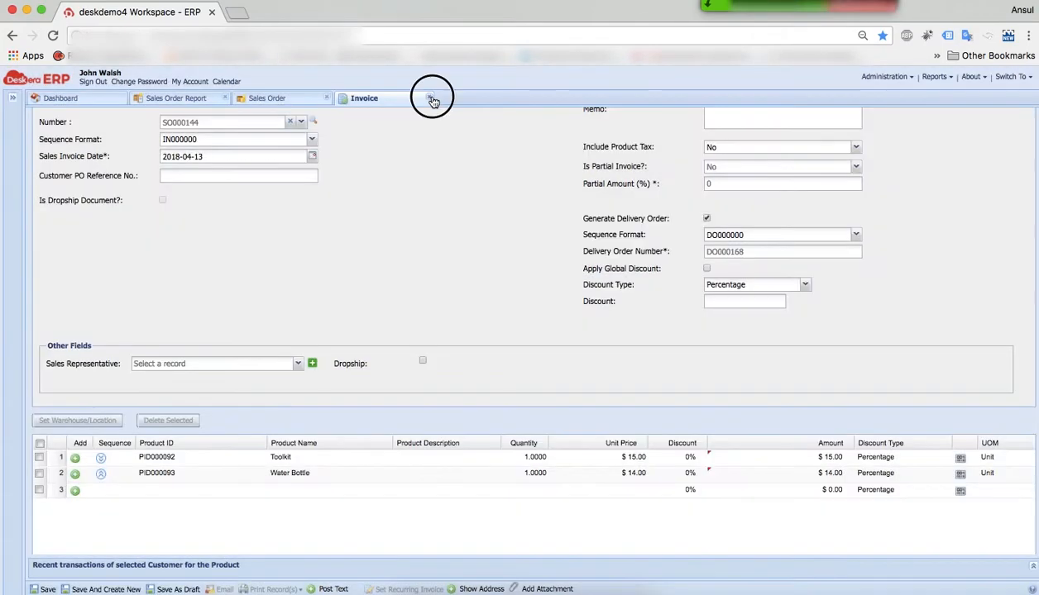
pyautogui.click(430, 99)
pyautogui.click(327, 97)
pyautogui.click(224, 98)
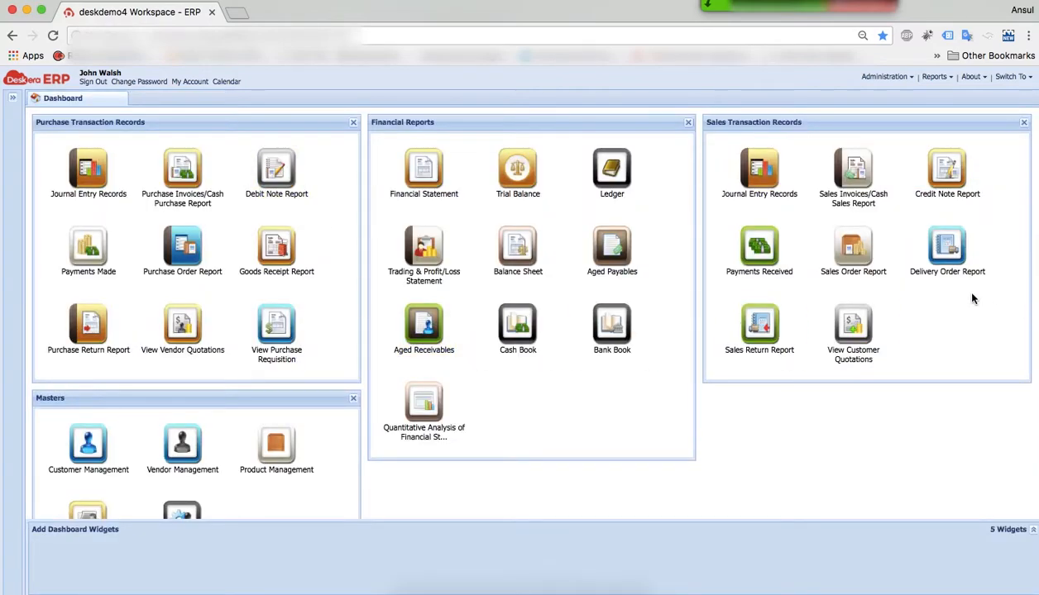
# From the Delivery Order Report, open the packing form for Club Colors delivery order DO000167
pyautogui.click(949, 252)
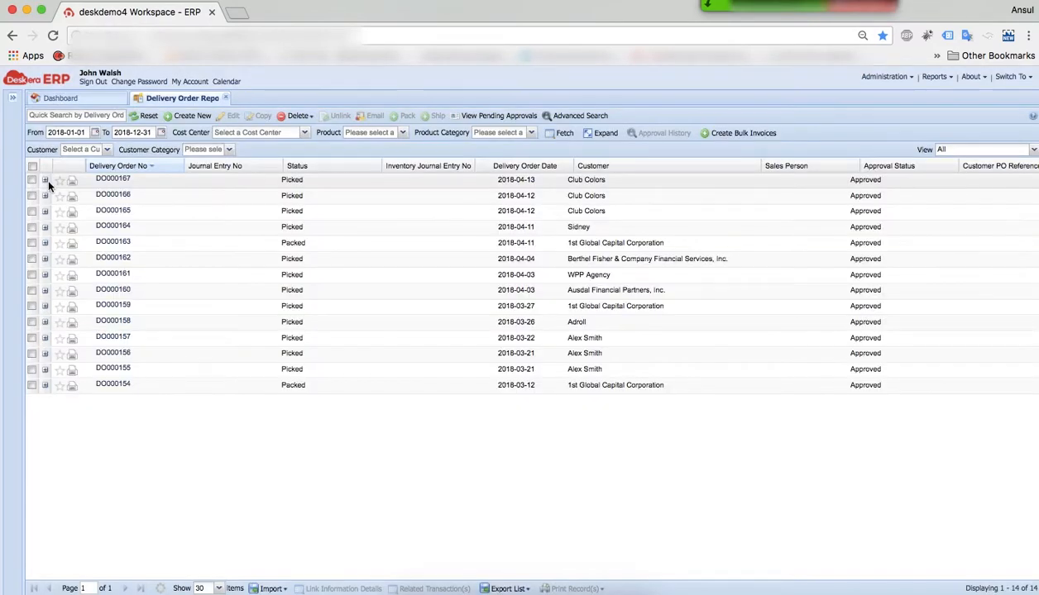
pyautogui.click(36, 179)
pyautogui.click(33, 181)
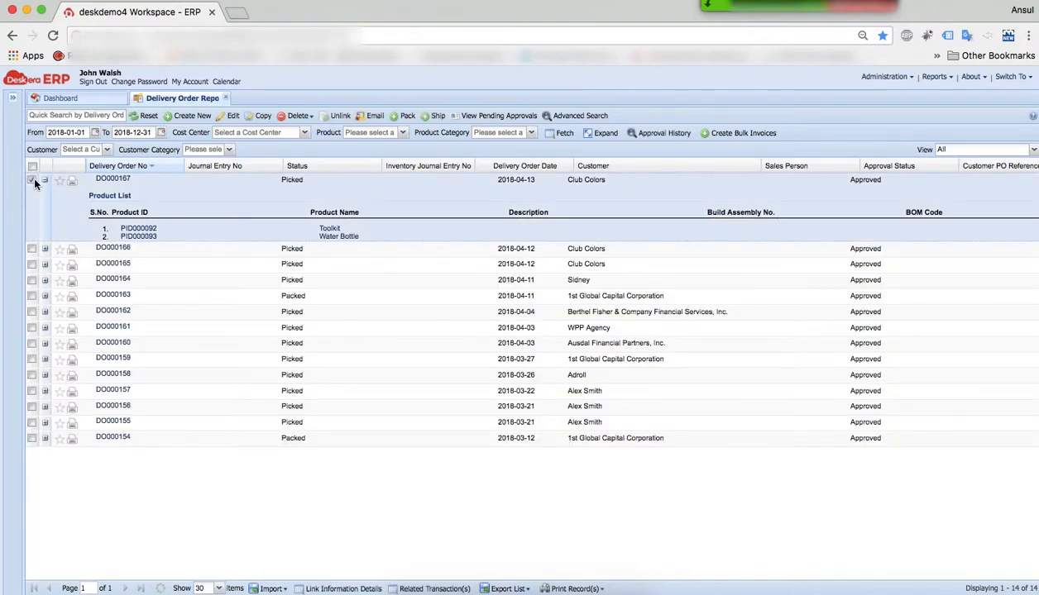
pyautogui.click(407, 120)
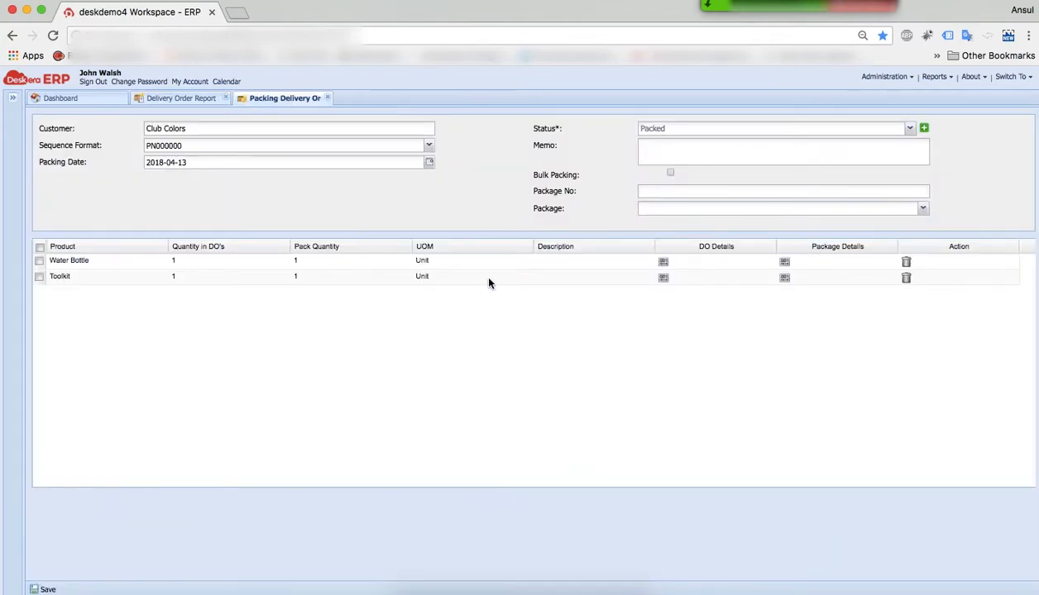
# Examine the Water Bottle line's packing detail fields and package types, and close the packing form and report without saving
pyautogui.click(784, 262)
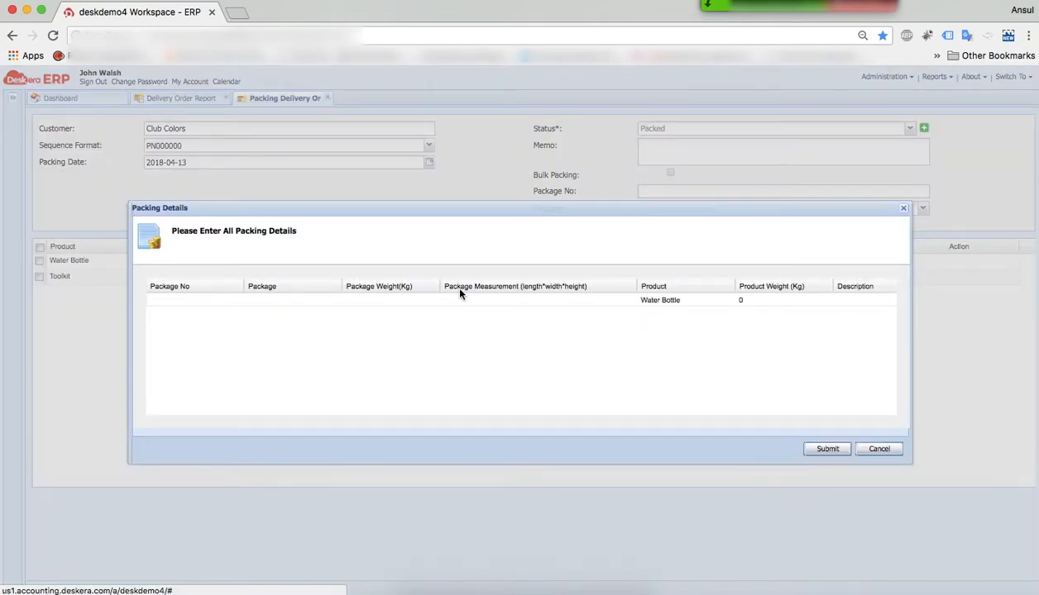
pyautogui.click(325, 299)
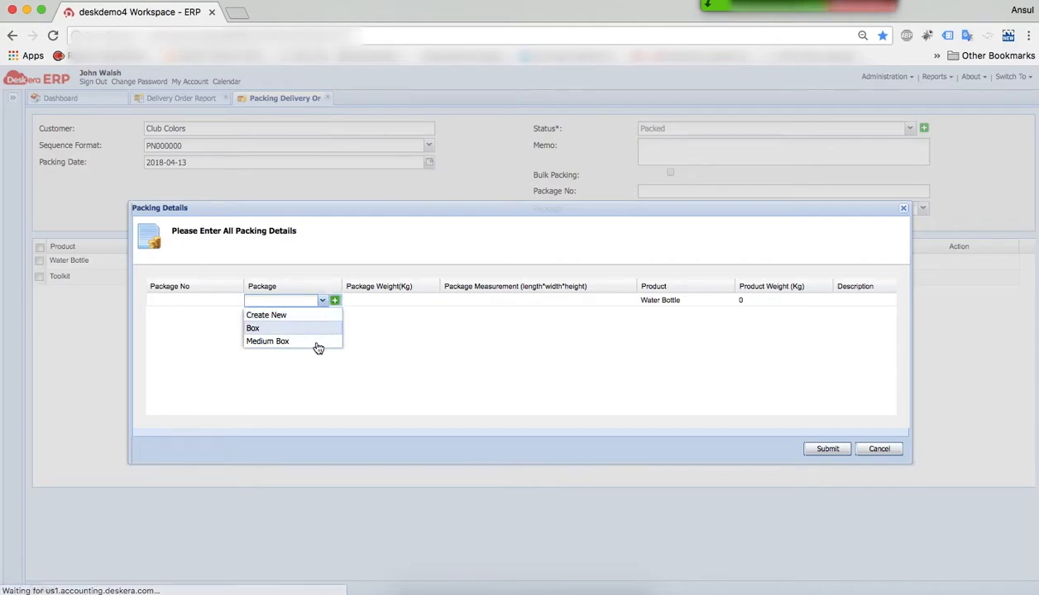
pyautogui.click(317, 342)
pyautogui.hscroll(10, 694, 301)
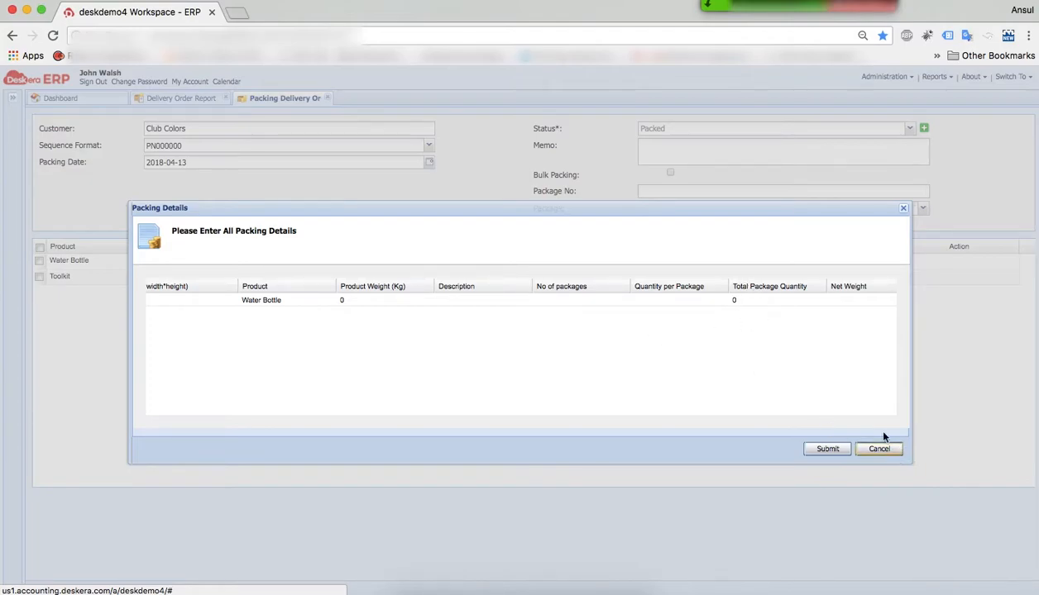
pyautogui.hscroll(5, 871, 401)
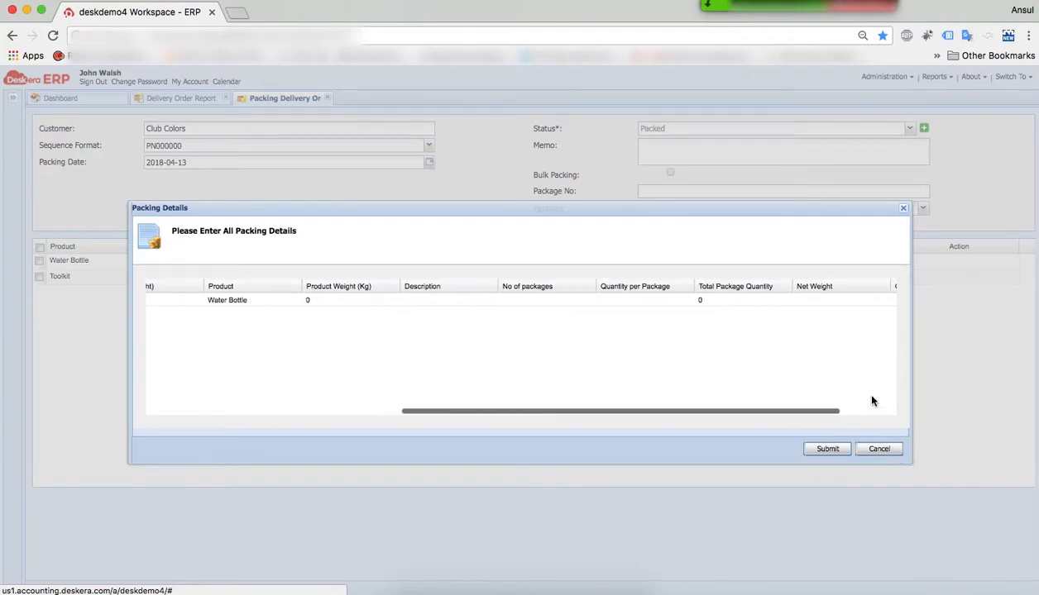
pyautogui.click(882, 450)
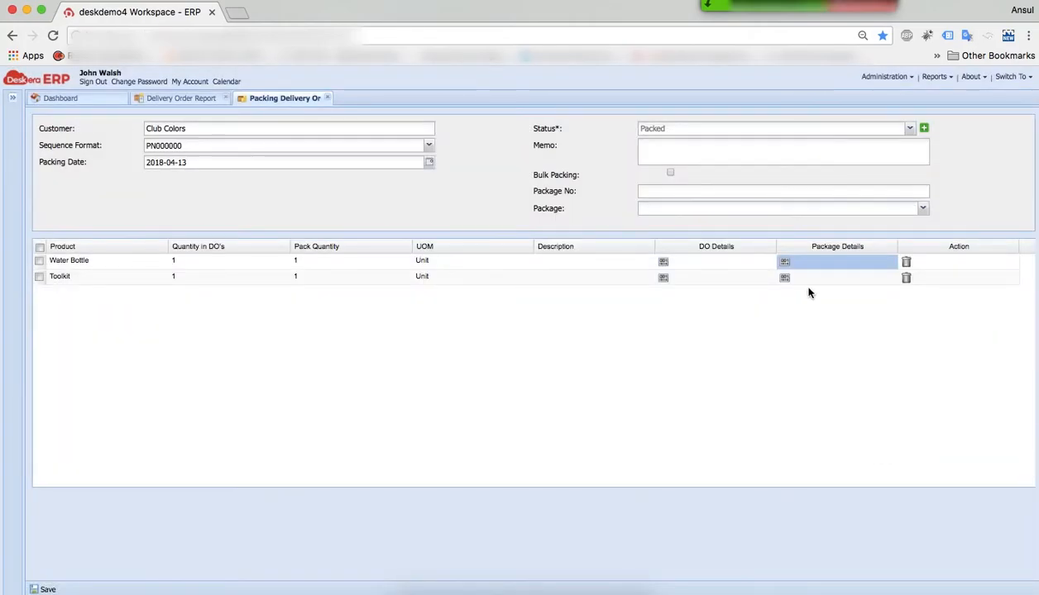
pyautogui.click(783, 261)
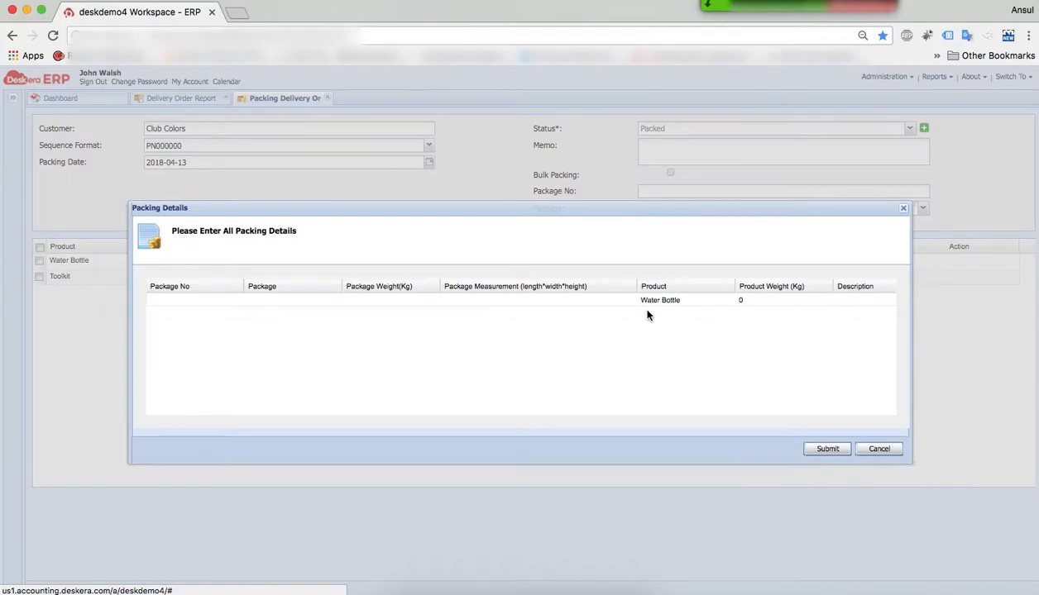
pyautogui.hscroll(3, 648, 315)
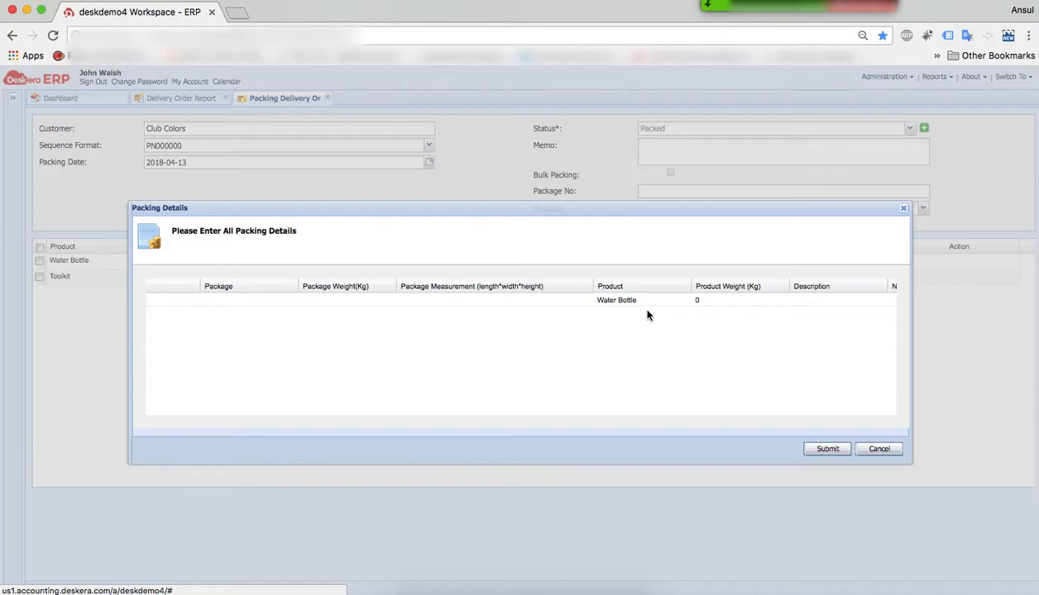
pyautogui.click(879, 449)
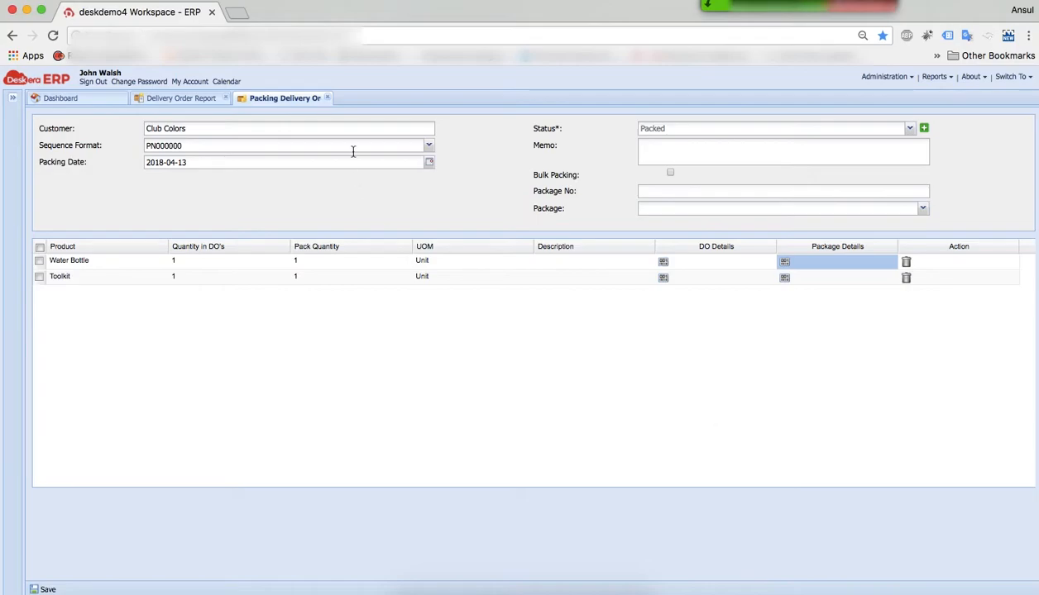
pyautogui.click(327, 99)
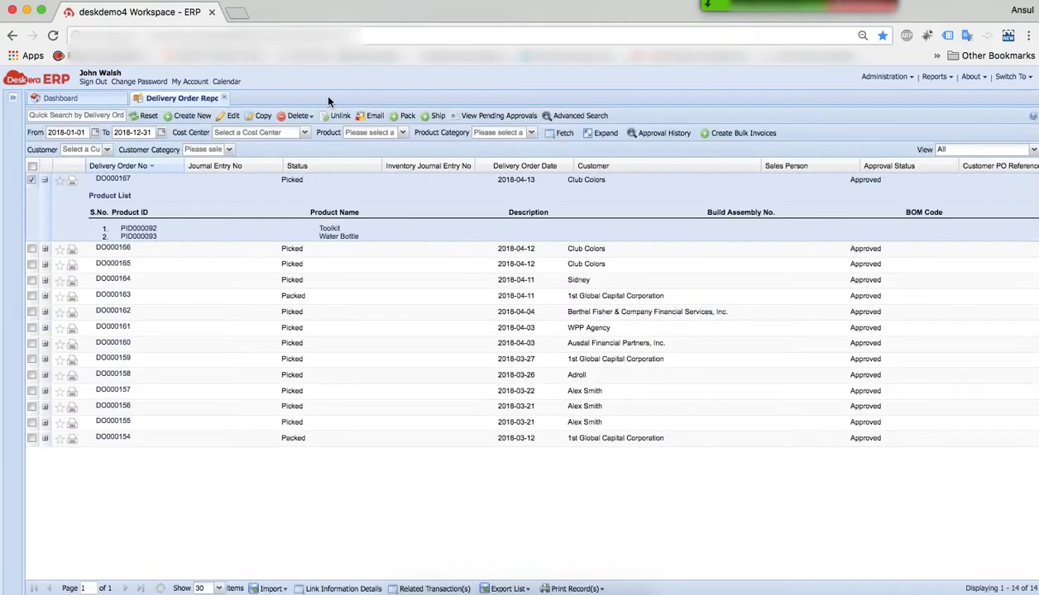
pyautogui.click(224, 97)
# Search the inventory Stock Ledger Report for "mexi", view the stock movements of product PID000080, and close the report
pyautogui.click(26, 203)
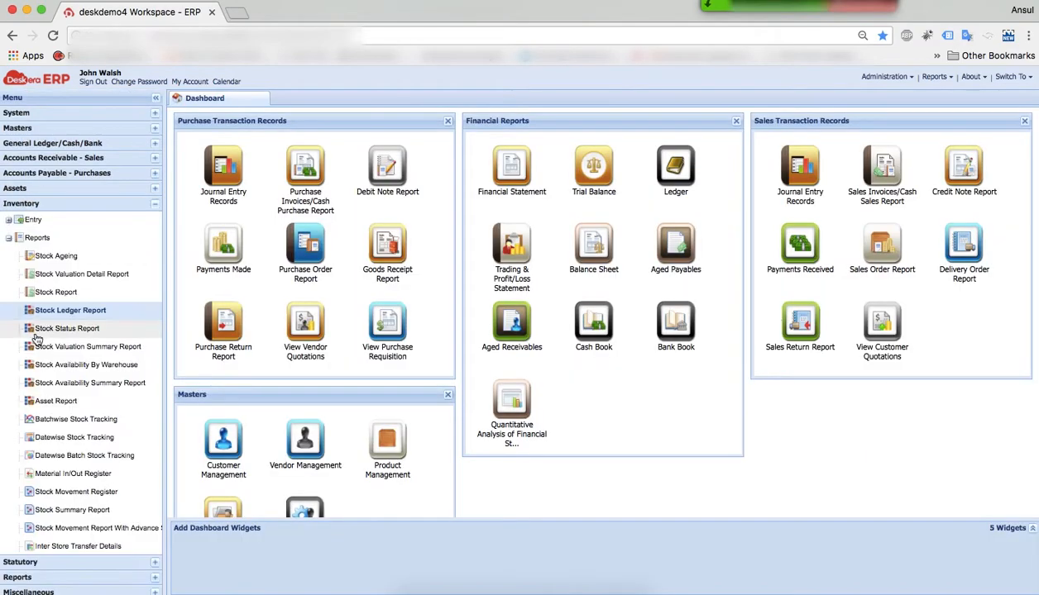
pyautogui.click(75, 311)
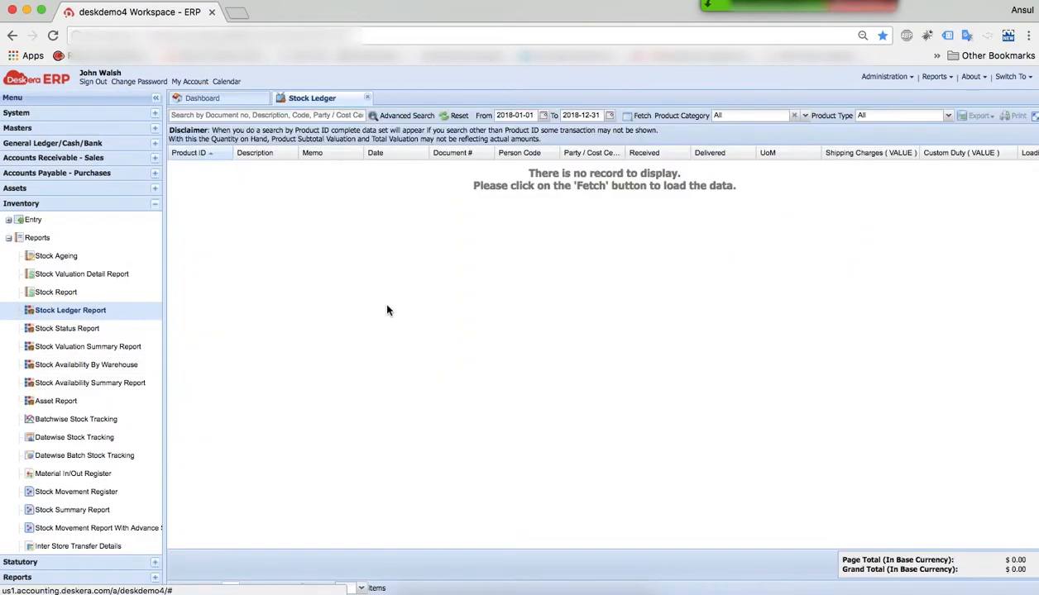
pyautogui.click(266, 116)
pyautogui.write('me')
pyautogui.click(629, 115)
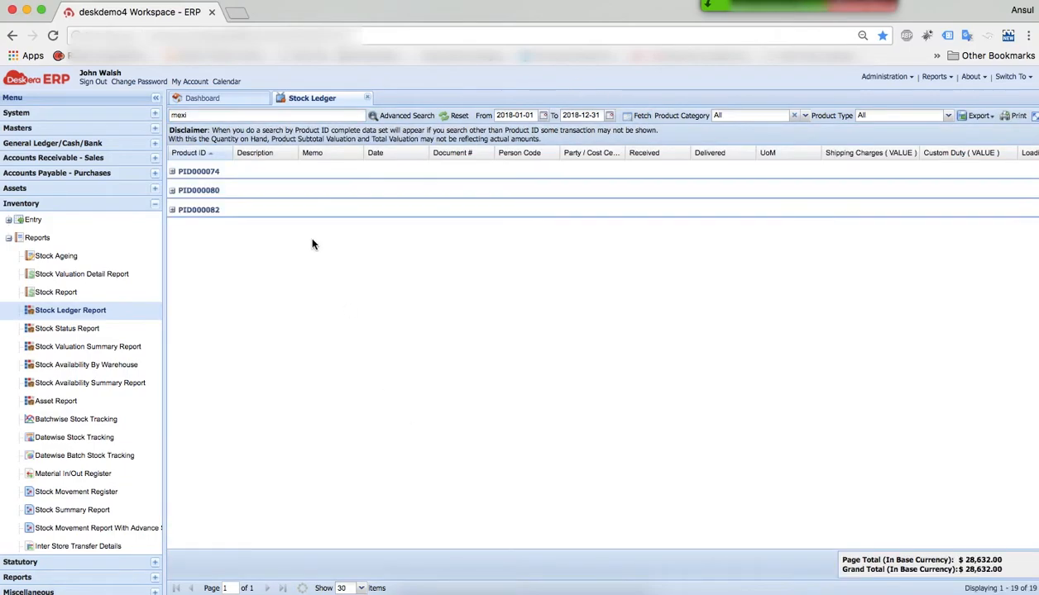
pyautogui.click(172, 190)
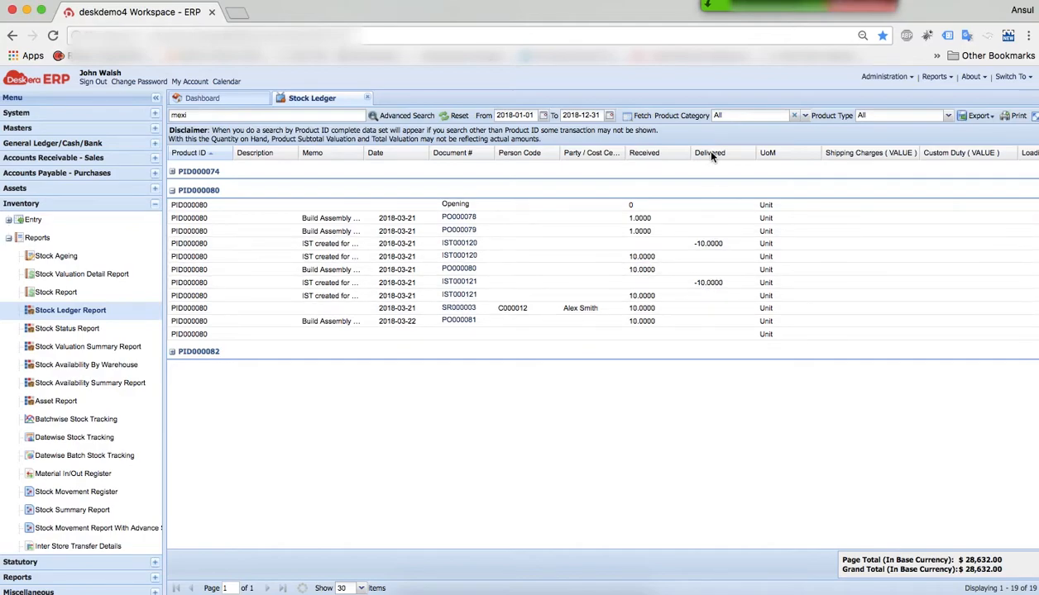
pyautogui.click(365, 98)
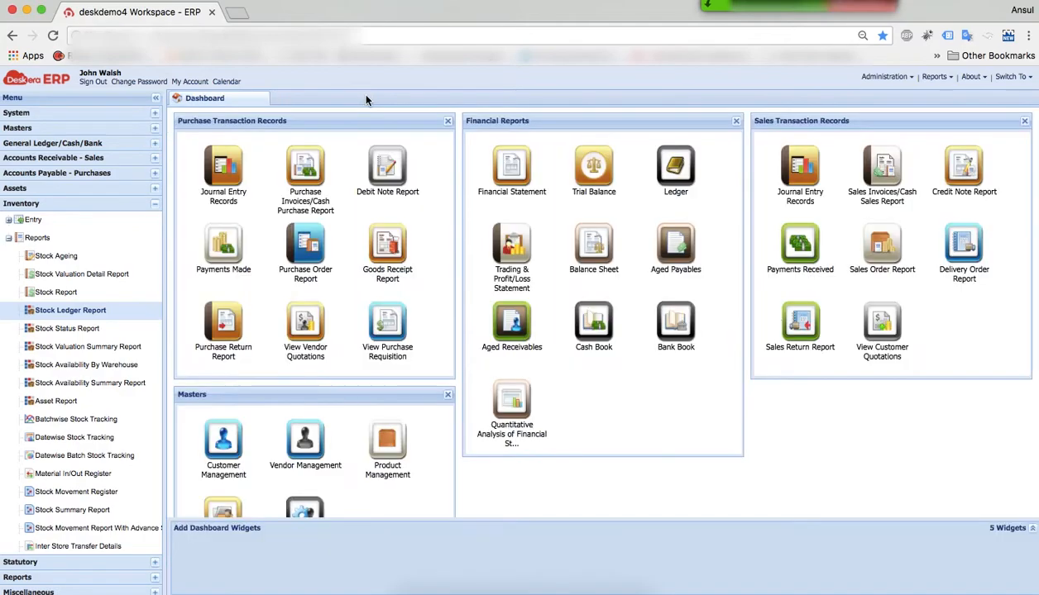
pyautogui.click(155, 98)
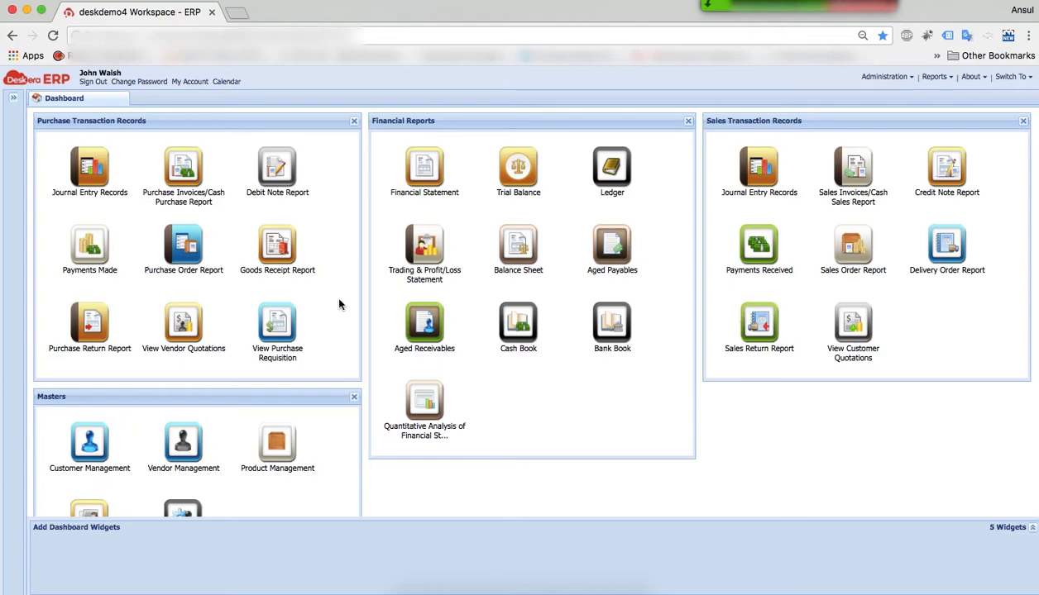
# Fetch the Trading & Profit/Loss Statement for 2017-01-01 to 2018-12-31 and expand all its account groups
pyautogui.click(424, 248)
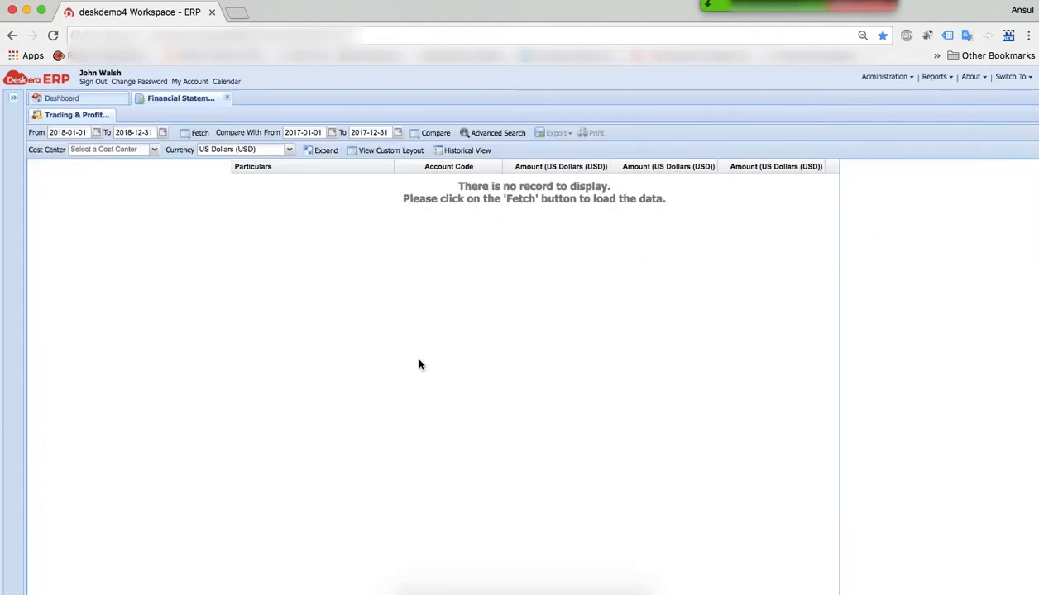
pyautogui.click(62, 133)
pyautogui.click(196, 134)
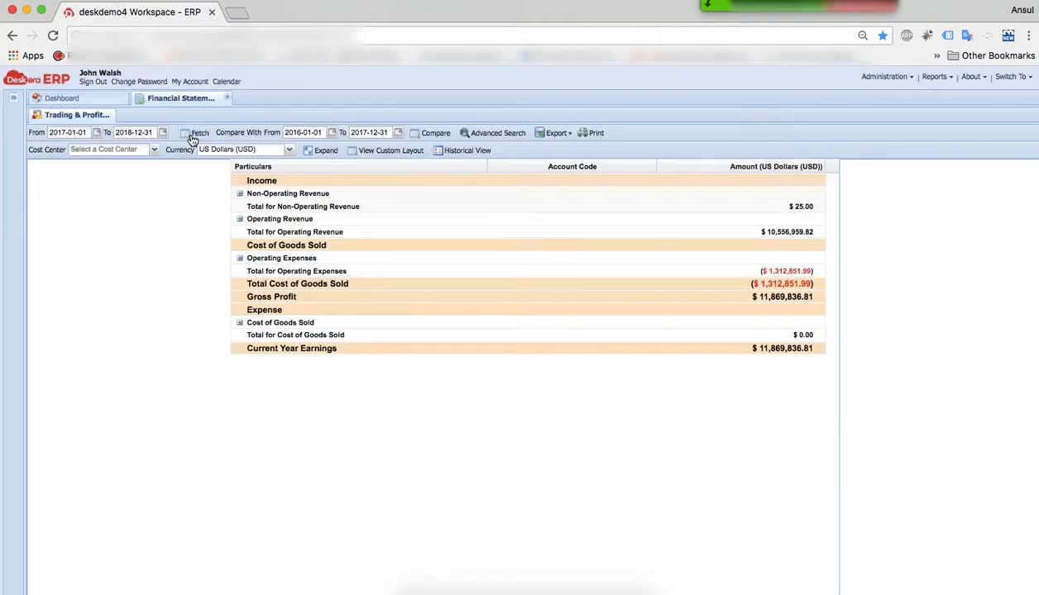
pyautogui.click(322, 151)
pyautogui.scroll(-5, 439, 480)
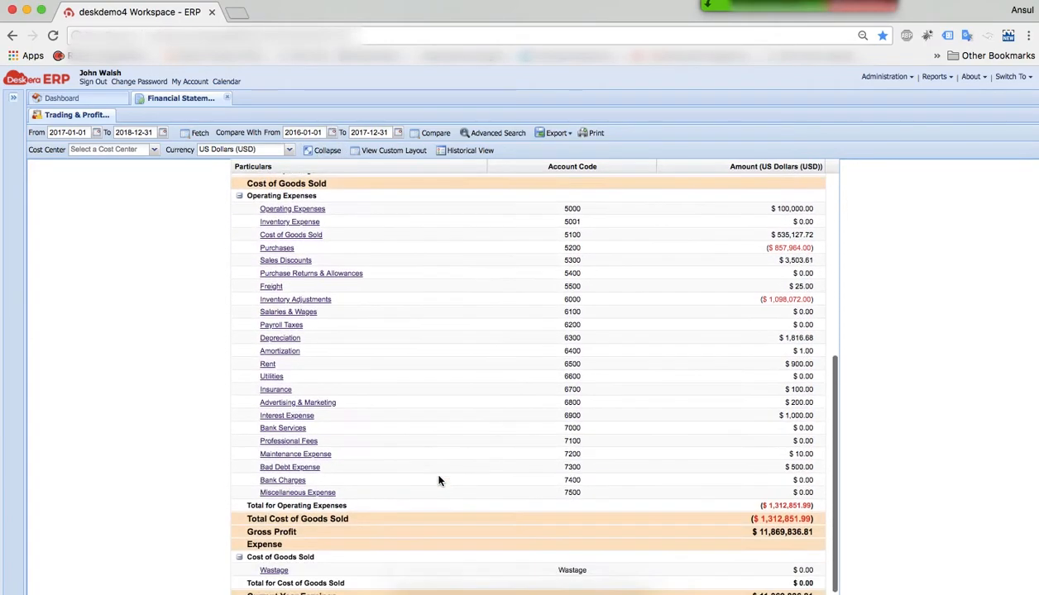
# Drill down into the Inventory Adjustments account and list its transactions in the Group Detail Report
pyautogui.click(308, 294)
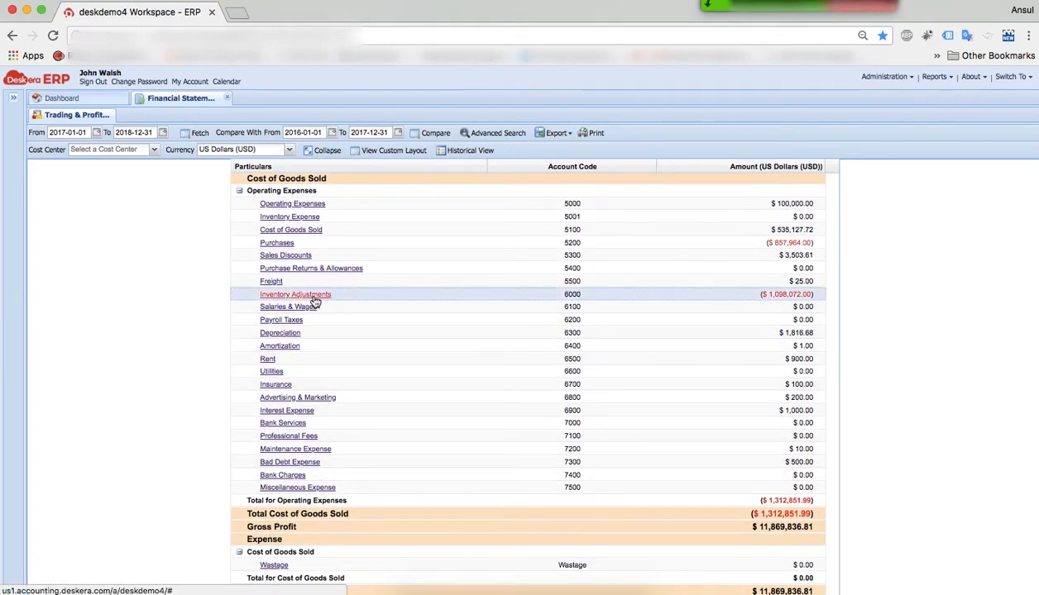
pyautogui.click(49, 180)
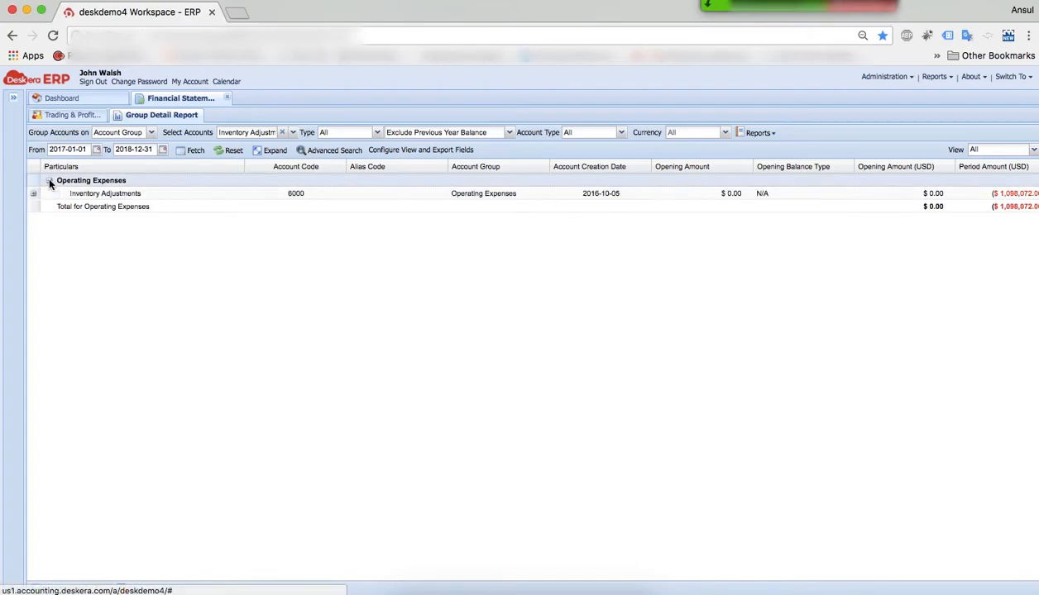
pyautogui.click(33, 195)
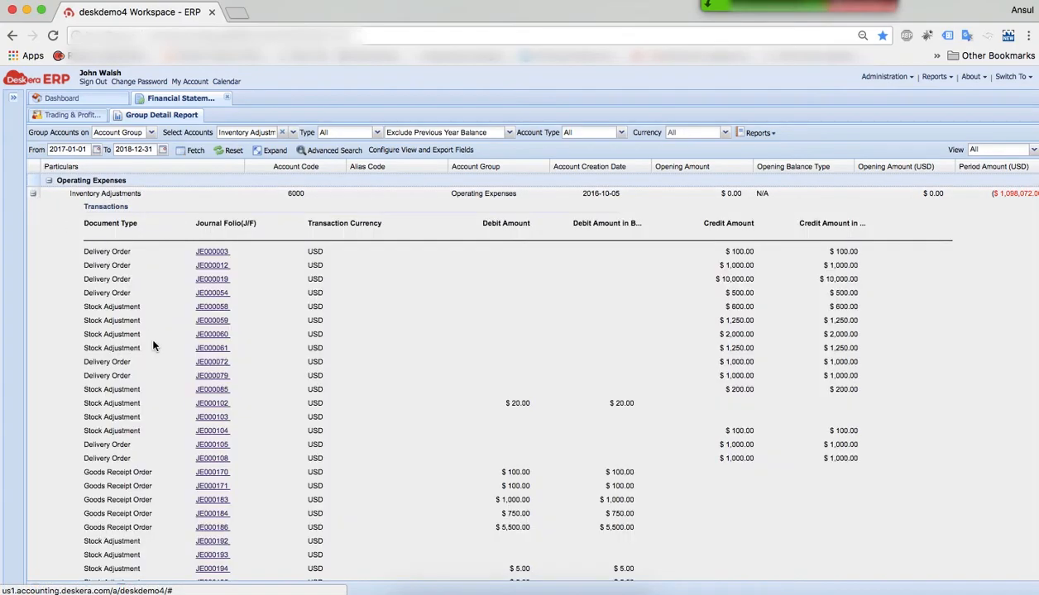
pyautogui.scroll(-5, 206, 256)
# Trace journal entry JE000235 to its stock adjustment SA00210, and close the opened reports
pyautogui.click(205, 250)
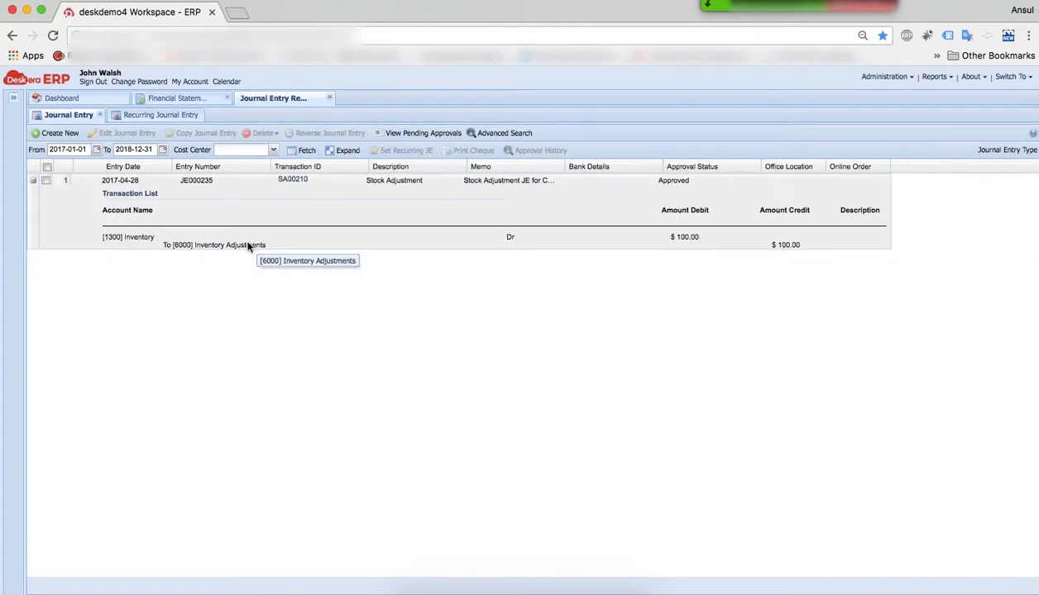
pyautogui.click(257, 212)
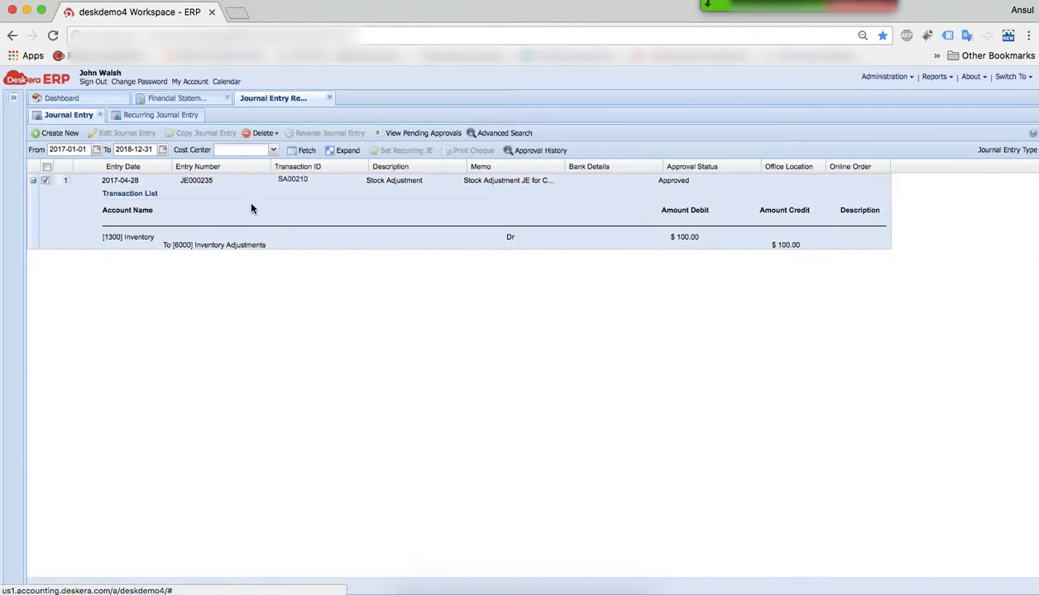
pyautogui.click(302, 182)
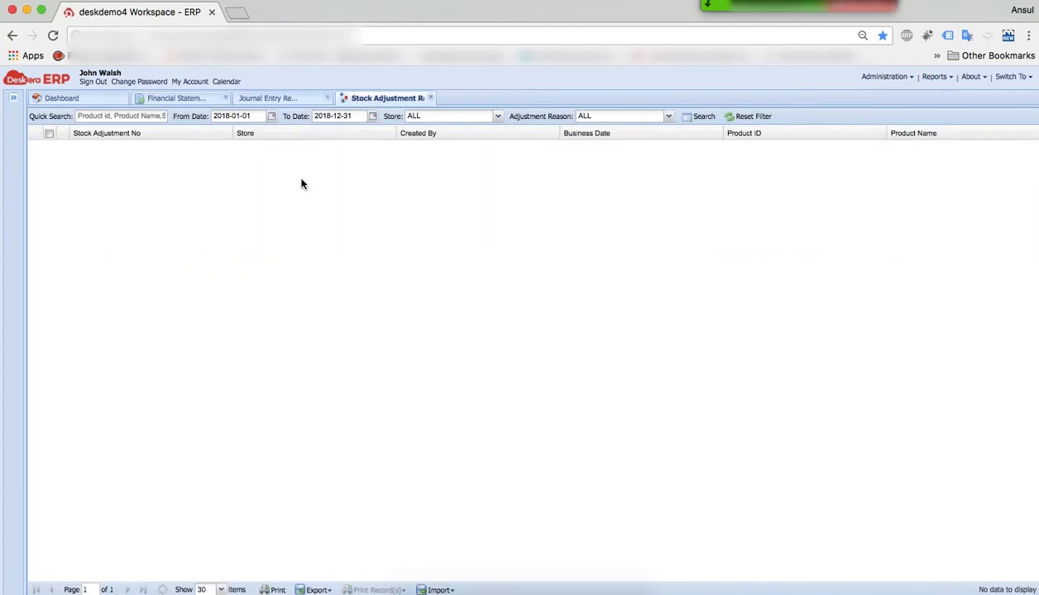
pyautogui.click(430, 97)
pyautogui.click(326, 97)
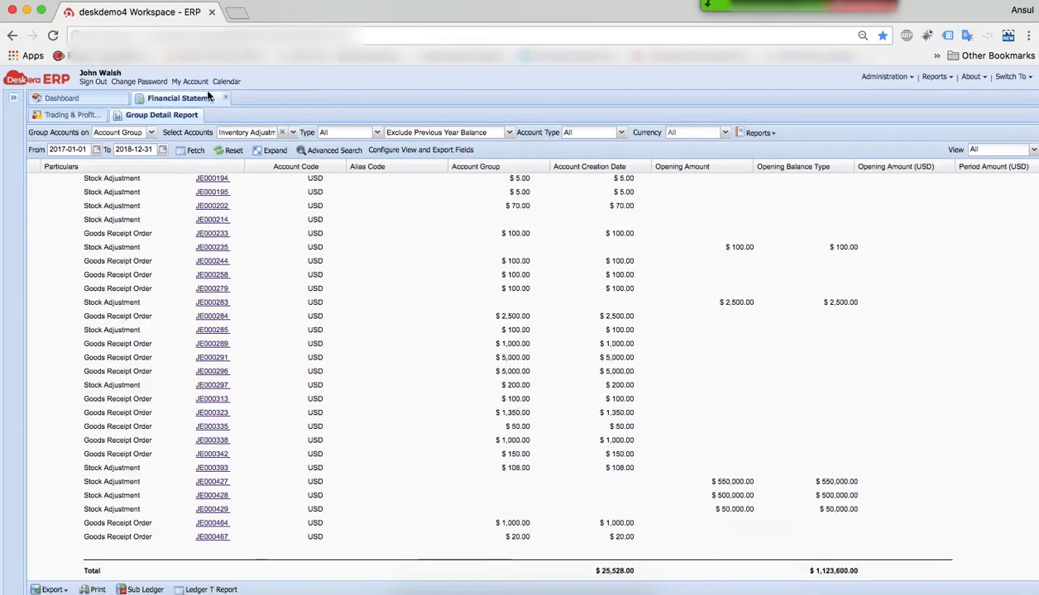
pyautogui.click(224, 99)
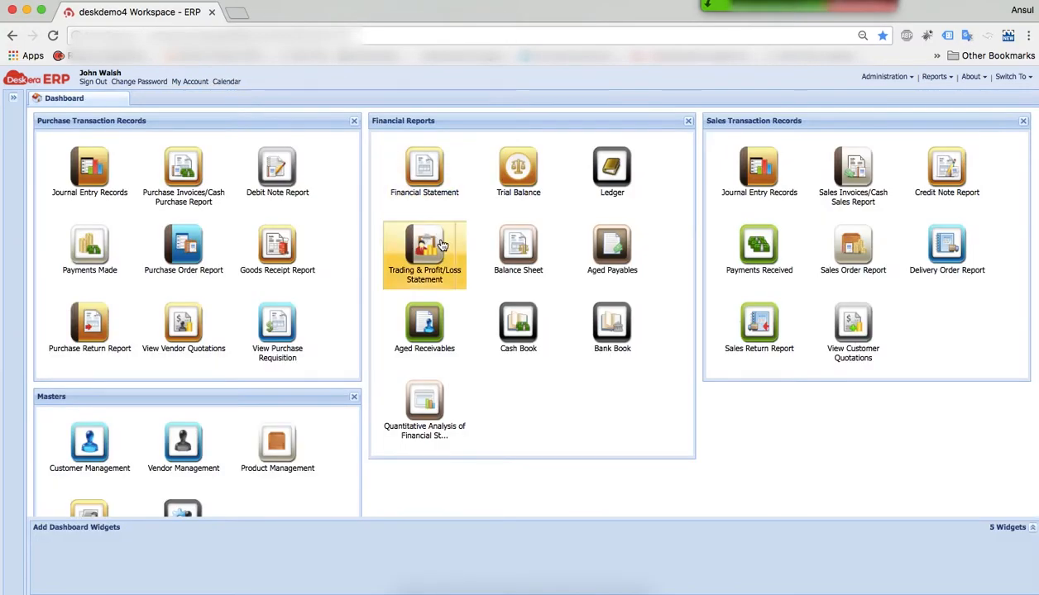
# Fetch the Balance Sheet for 2017-01-01 to 2018-12-31, review its expanded asset and liability accounts, and close it
pyautogui.click(521, 252)
pyautogui.click(195, 132)
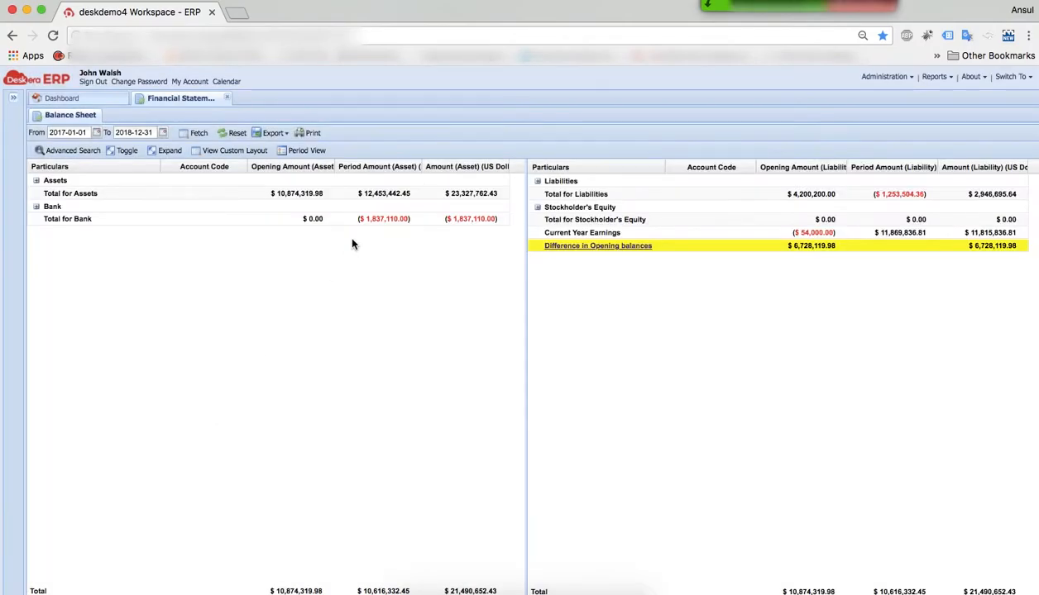
pyautogui.click(175, 151)
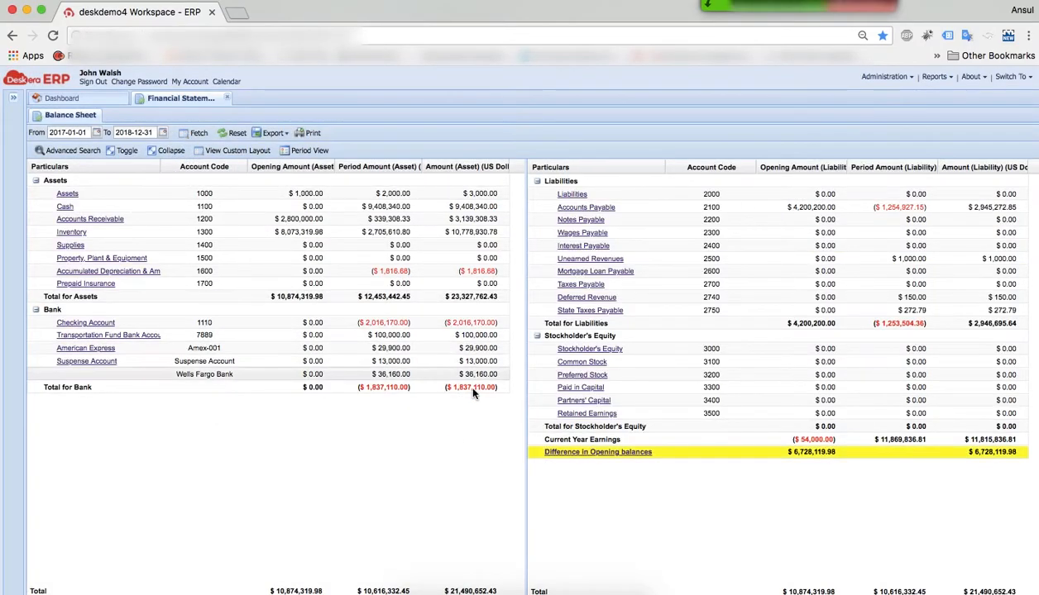
pyautogui.click(228, 98)
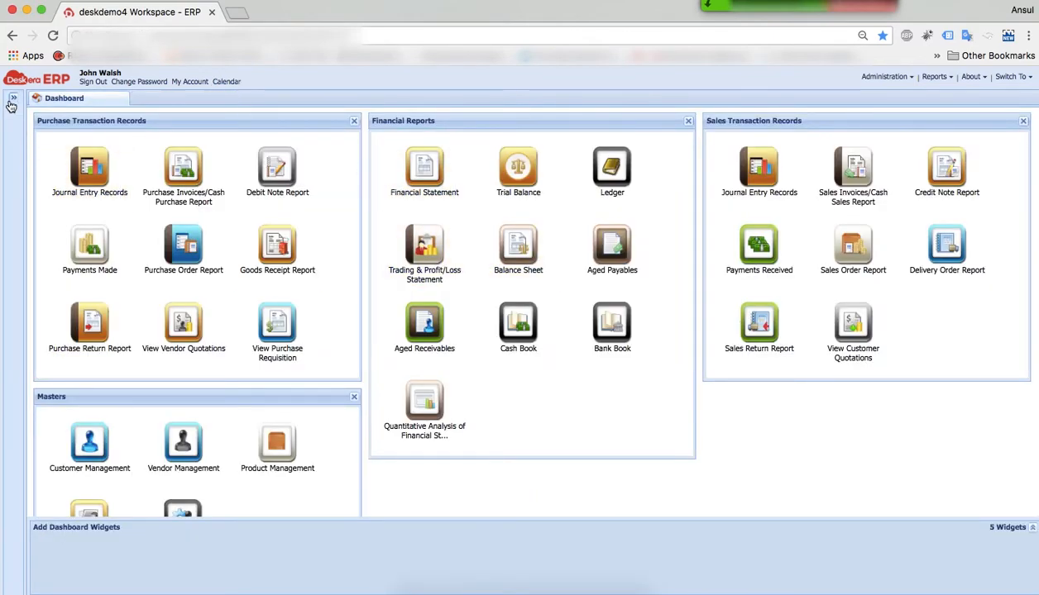
# Fetch the General Ledger report for 2018-01-01 to 2018-12-31, expand its accounts, and return to the dashboard
pyautogui.click(590, 171)
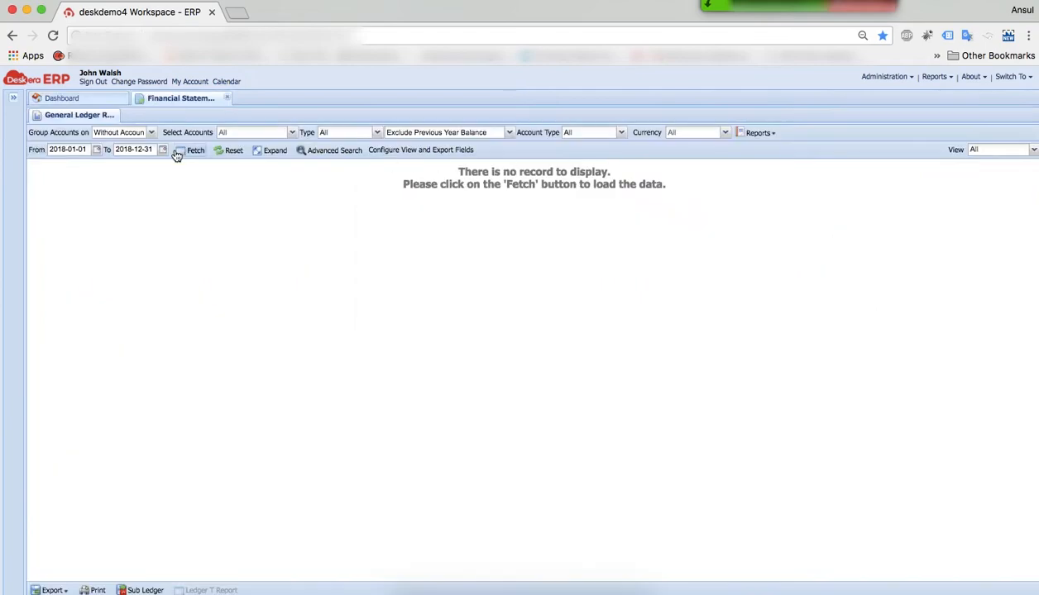
pyautogui.click(187, 151)
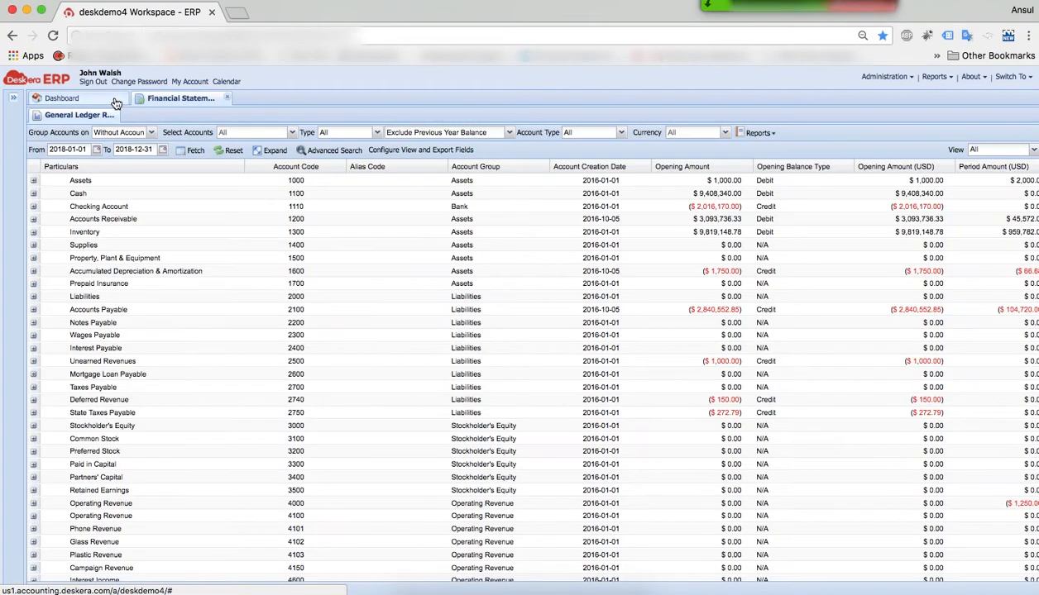
pyautogui.click(271, 150)
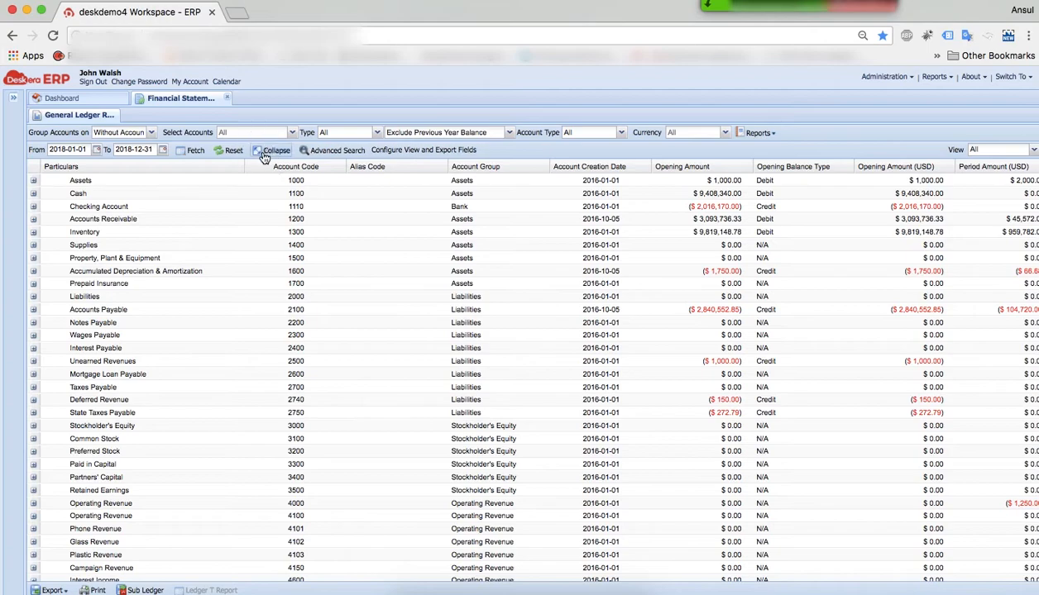
pyautogui.click(99, 98)
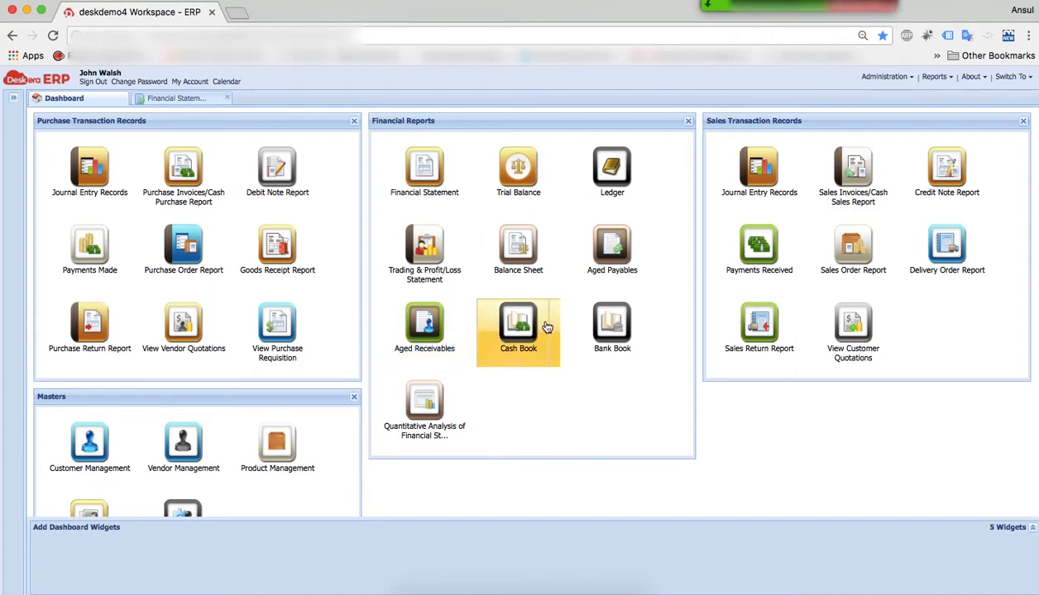
# Fetch the Aged Payables report view for the first listed vendor and Creative Merchandise, and review the amounts due across the ageing intervals
pyautogui.click(615, 263)
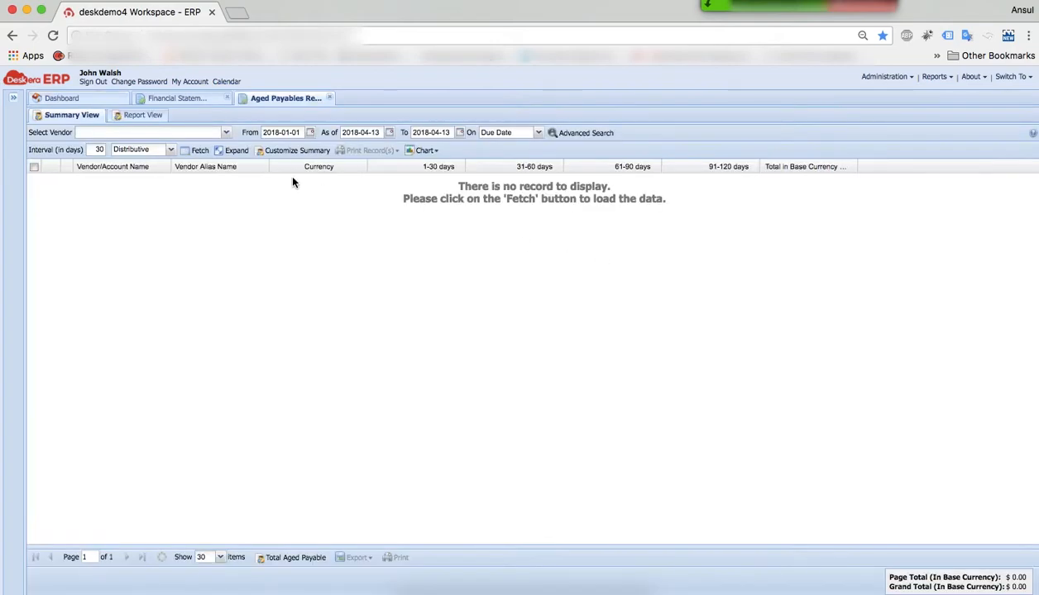
pyautogui.click(166, 117)
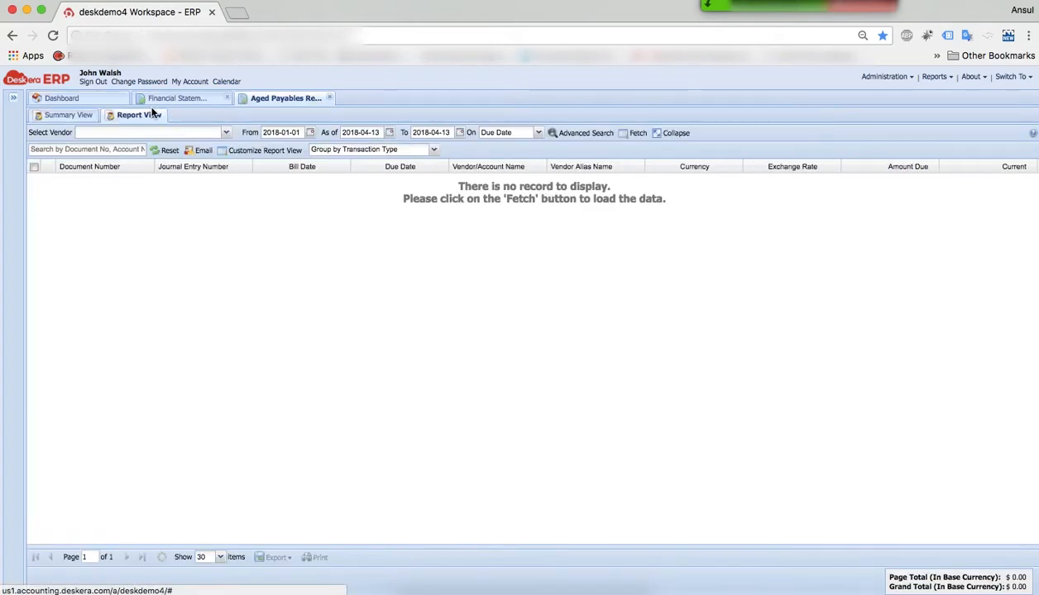
pyautogui.click(227, 134)
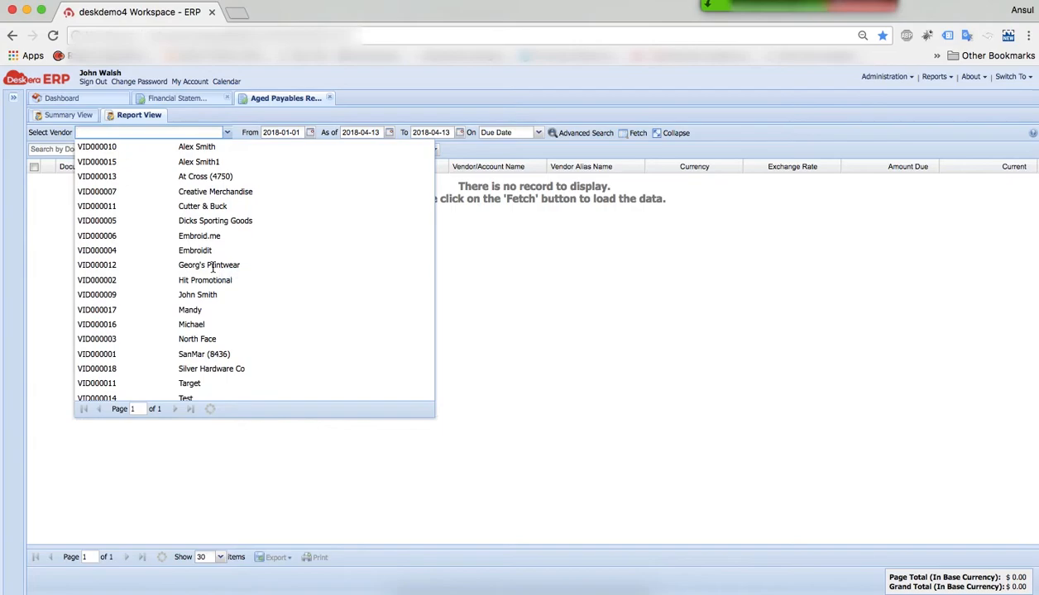
pyautogui.click(211, 192)
pyautogui.click(559, 133)
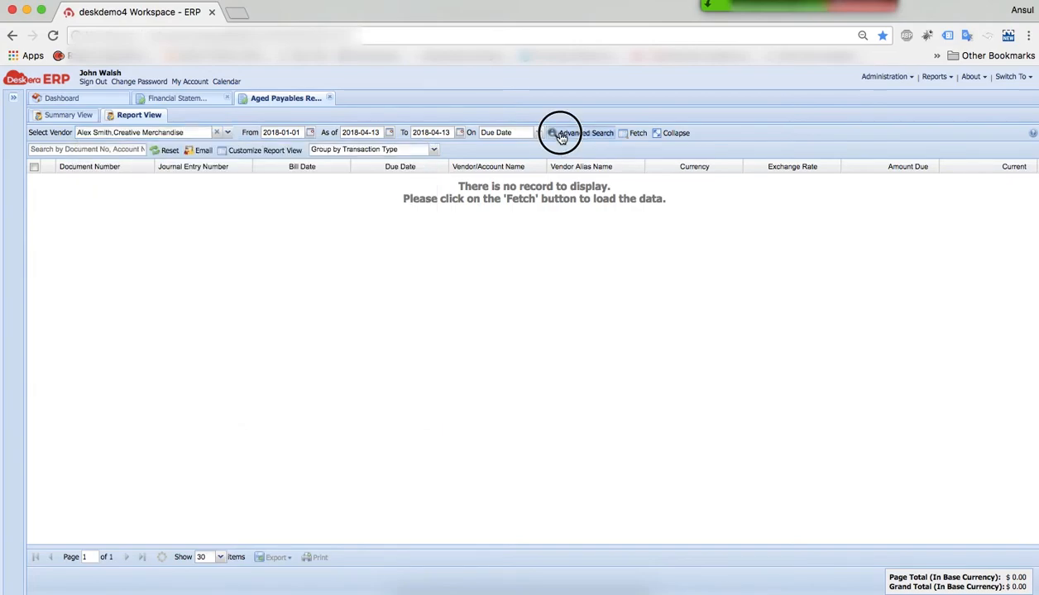
pyautogui.click(626, 137)
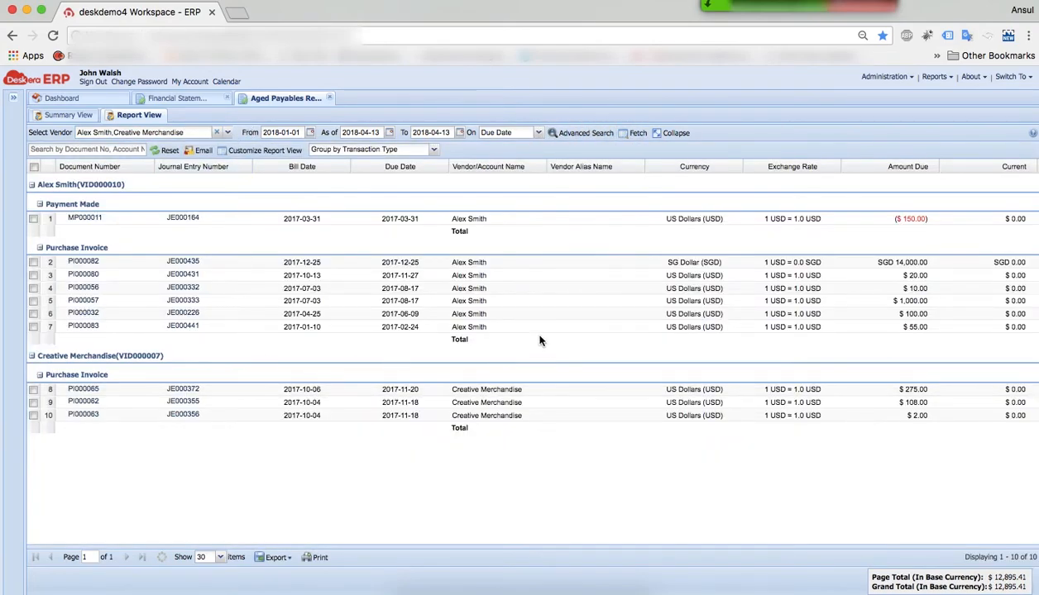
pyautogui.hscroll(10, 540, 341)
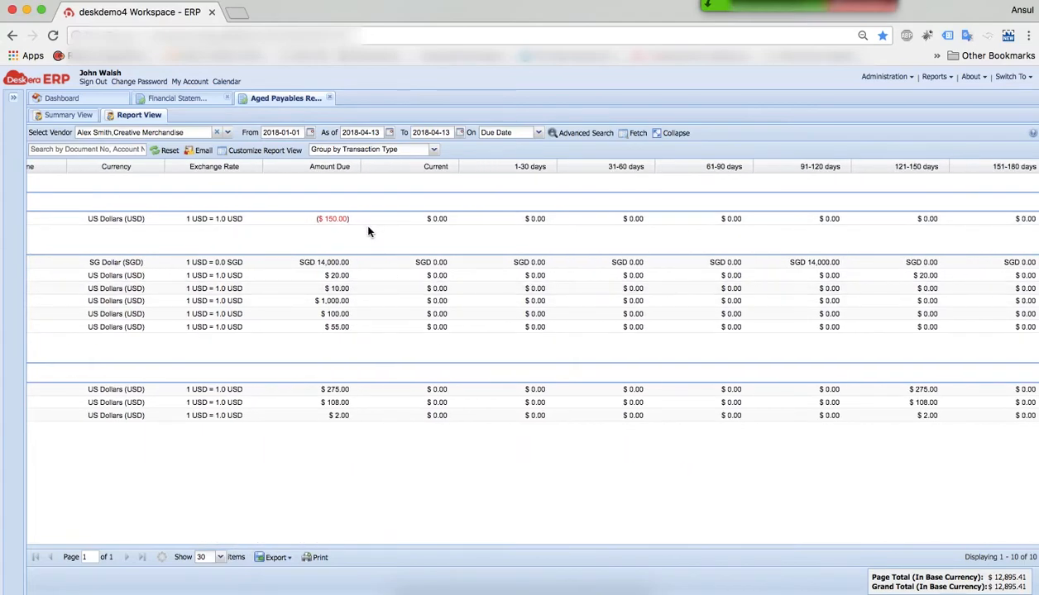
pyautogui.hscroll(-2, 580, 377)
pyautogui.hscroll(-8, 580, 377)
# Open the aged payables email draft for purchase invoice PI000082 and close it without sending
pyautogui.click(33, 263)
pyautogui.click(198, 150)
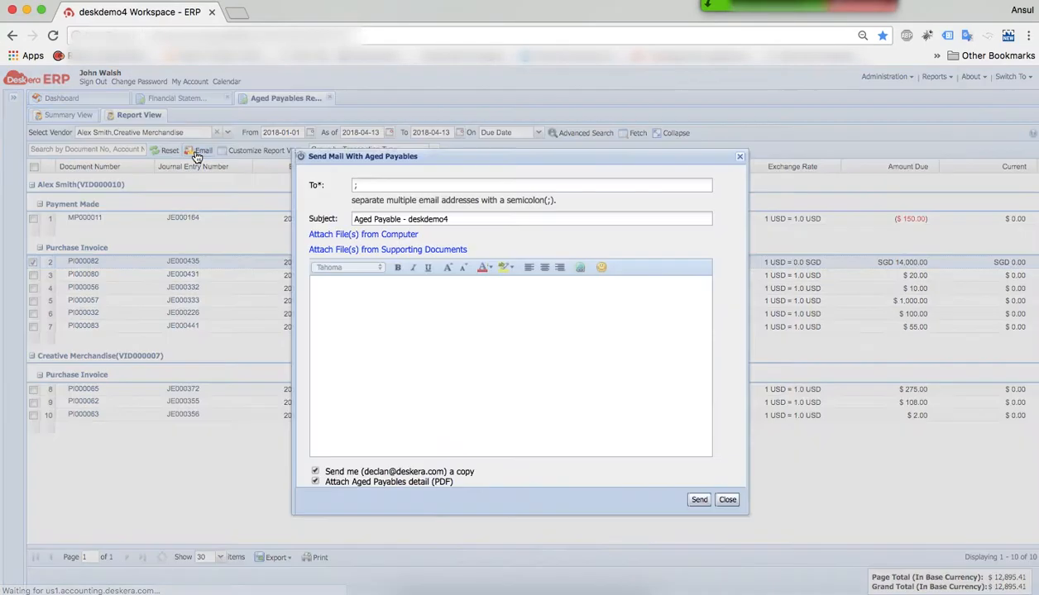
pyautogui.click(443, 184)
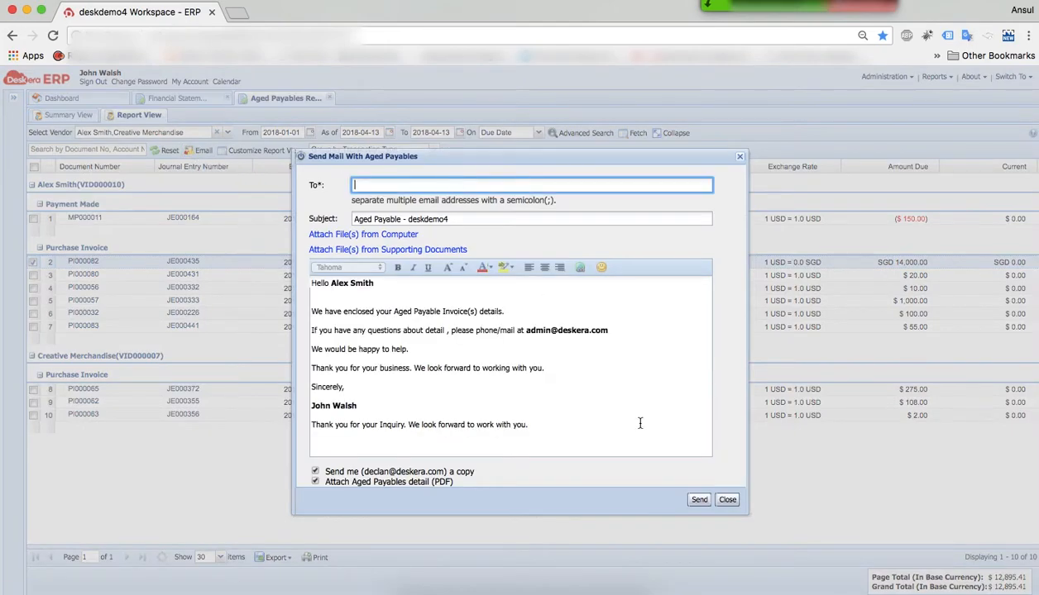
pyautogui.click(727, 499)
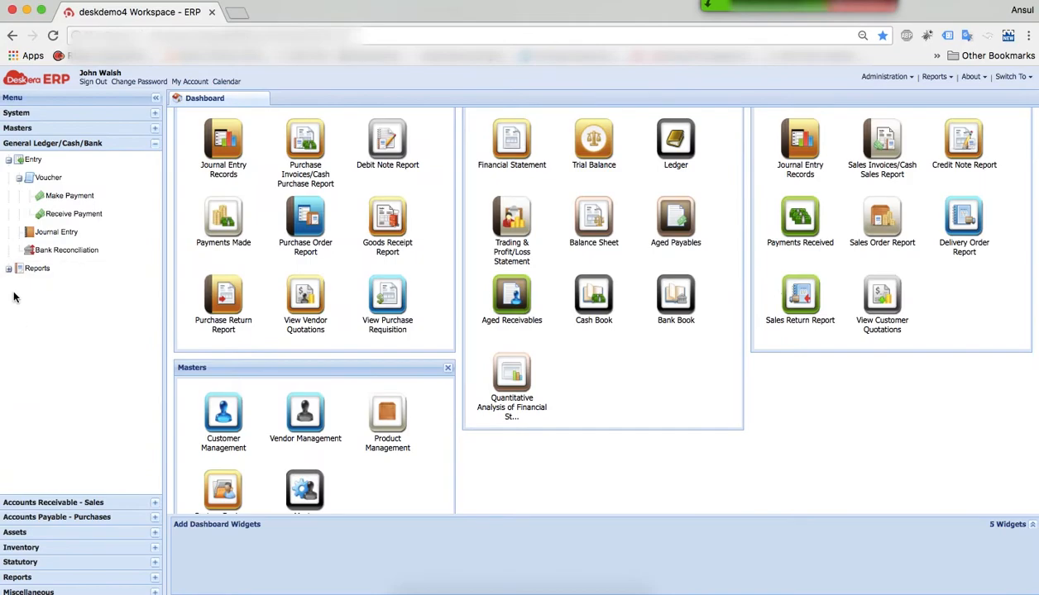
# Fetch the Cash Flow Statement for 2017-01-01 to 2018-12-31, review it, and close it
pyautogui.click(10, 269)
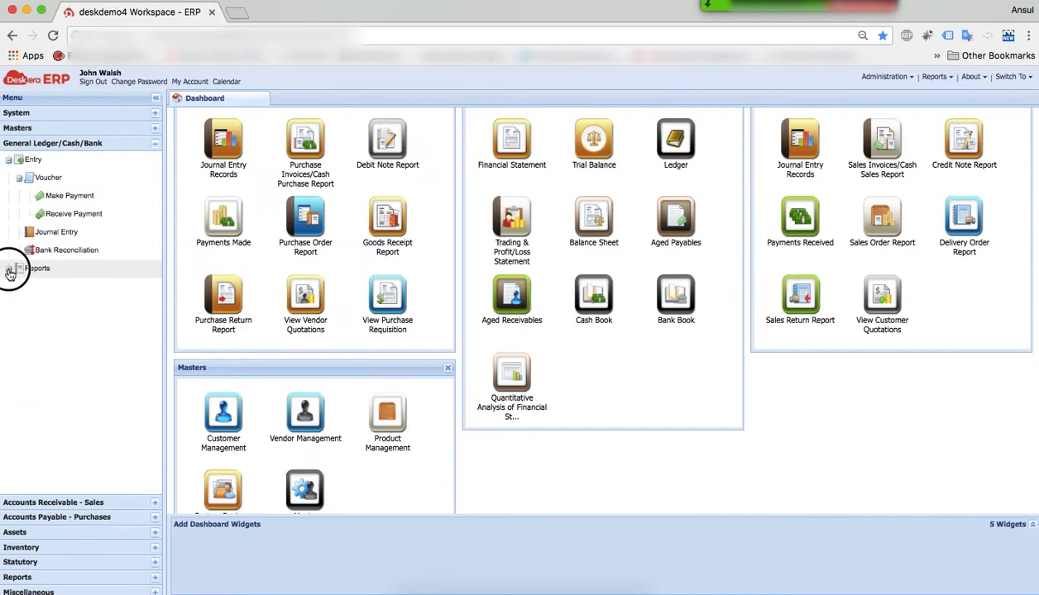
pyautogui.click(95, 413)
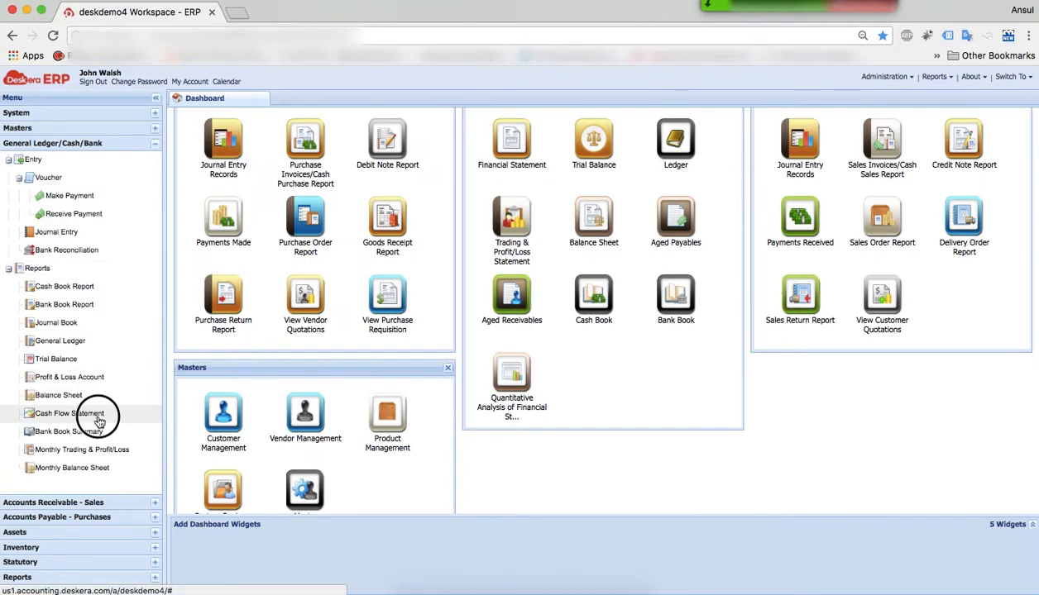
pyautogui.click(536, 115)
pyautogui.click(658, 116)
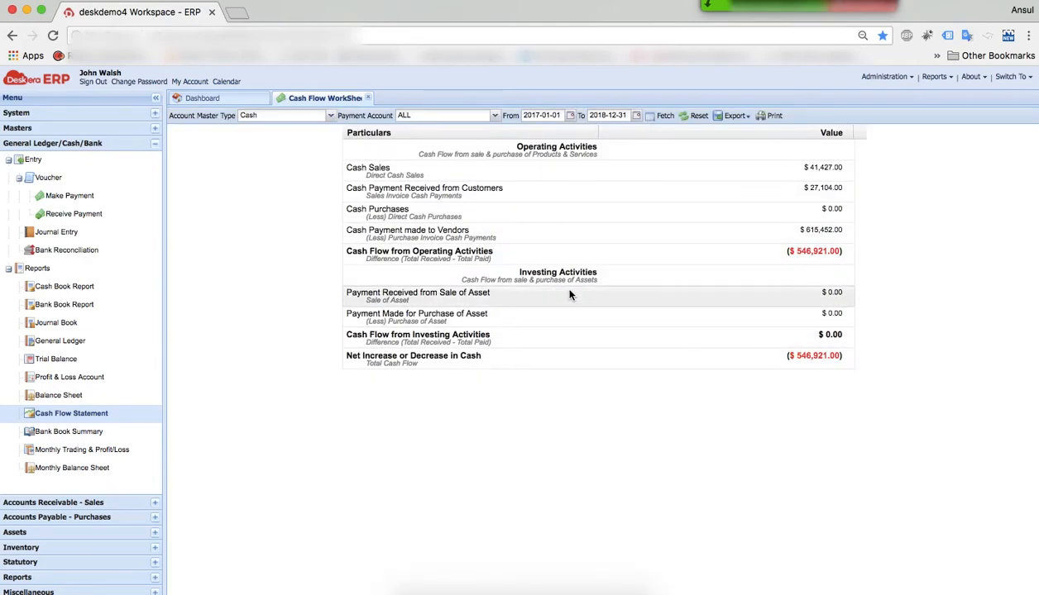
pyautogui.click(371, 98)
# Open the list of custom widget reports
pyautogui.click(14, 97)
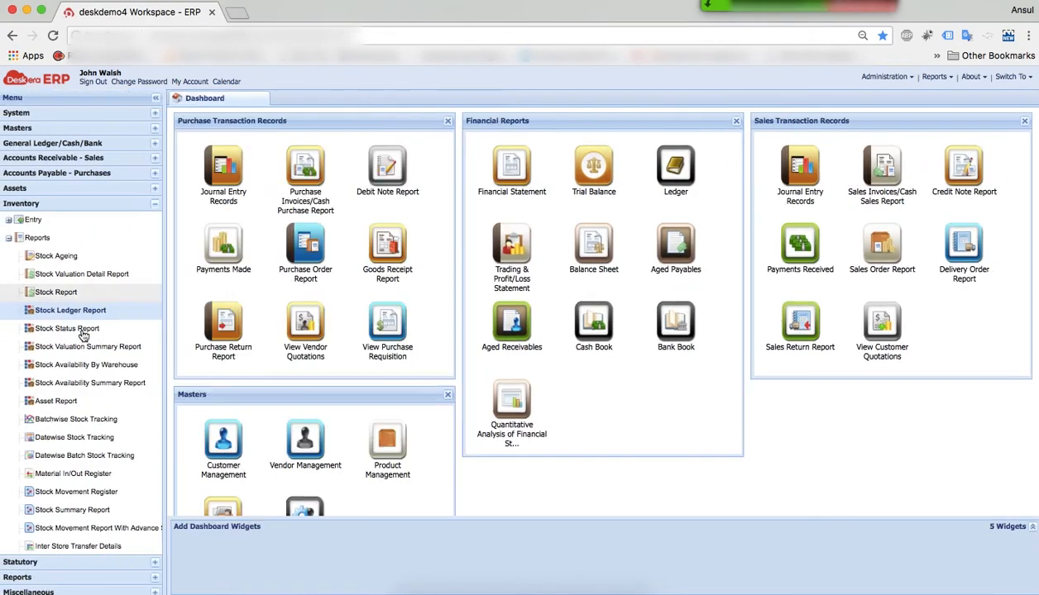
pyautogui.click(58, 204)
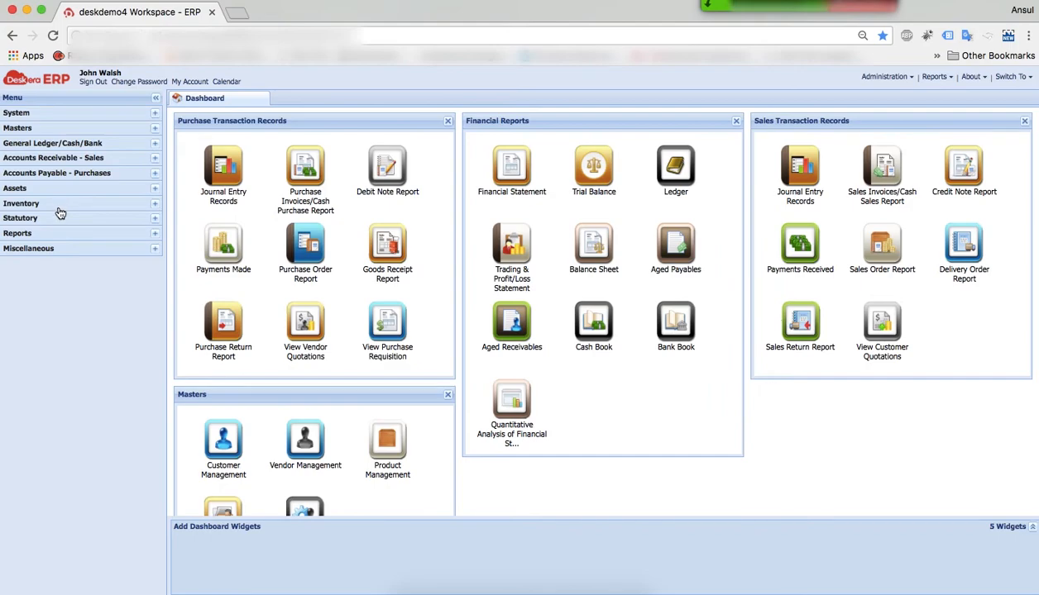
pyautogui.click(52, 233)
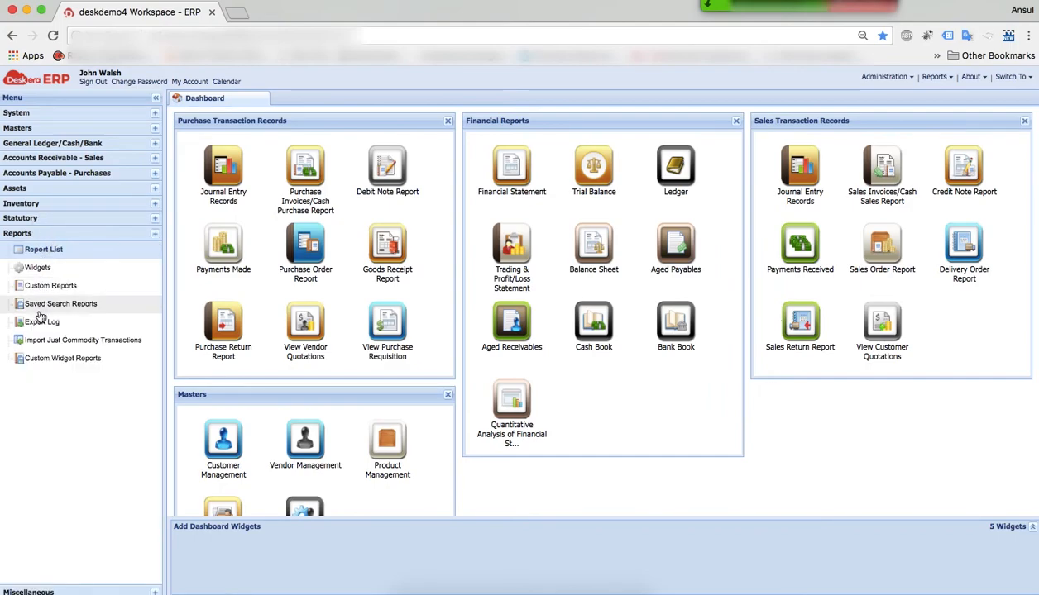
pyautogui.click(51, 358)
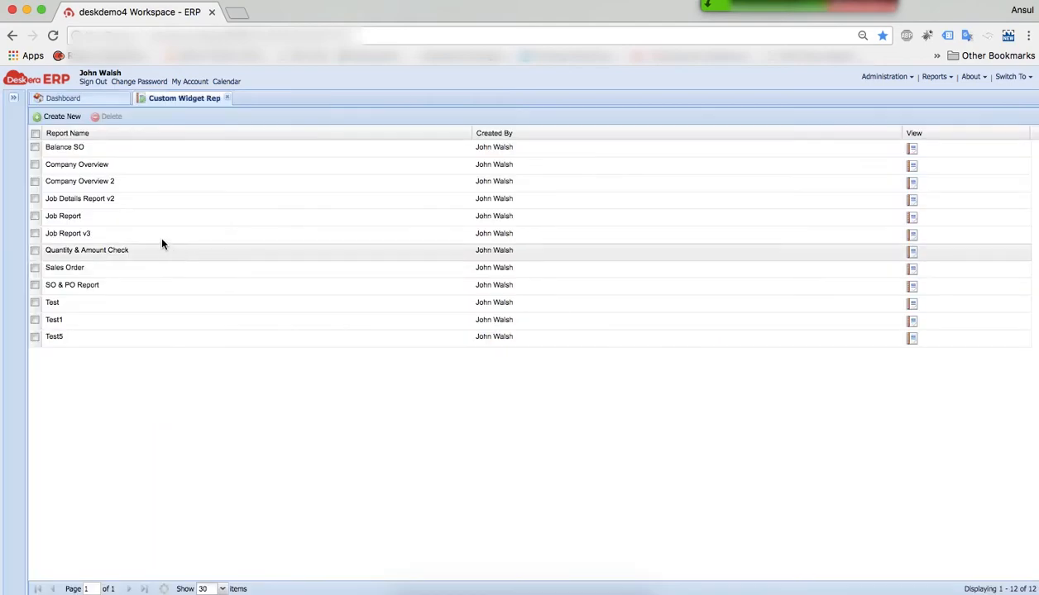
# View the Company Overview custom report, look through all its widgets, and close it together with the custom report list
pyautogui.click(132, 167)
pyautogui.click(912, 167)
pyautogui.scroll(-5, 668, 370)
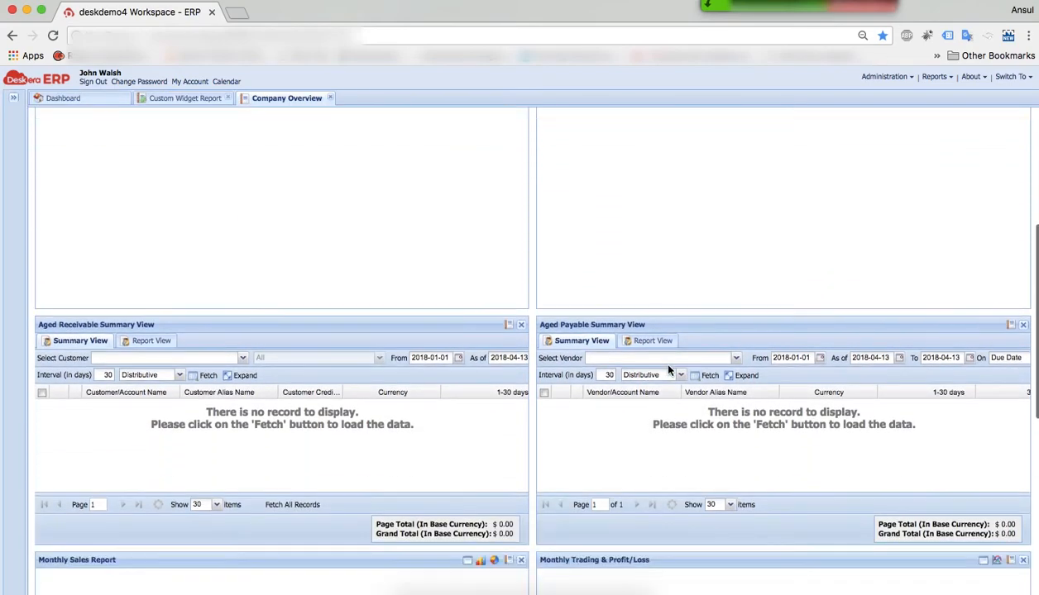
pyautogui.scroll(-10, 668, 370)
pyautogui.scroll(7, 668, 370)
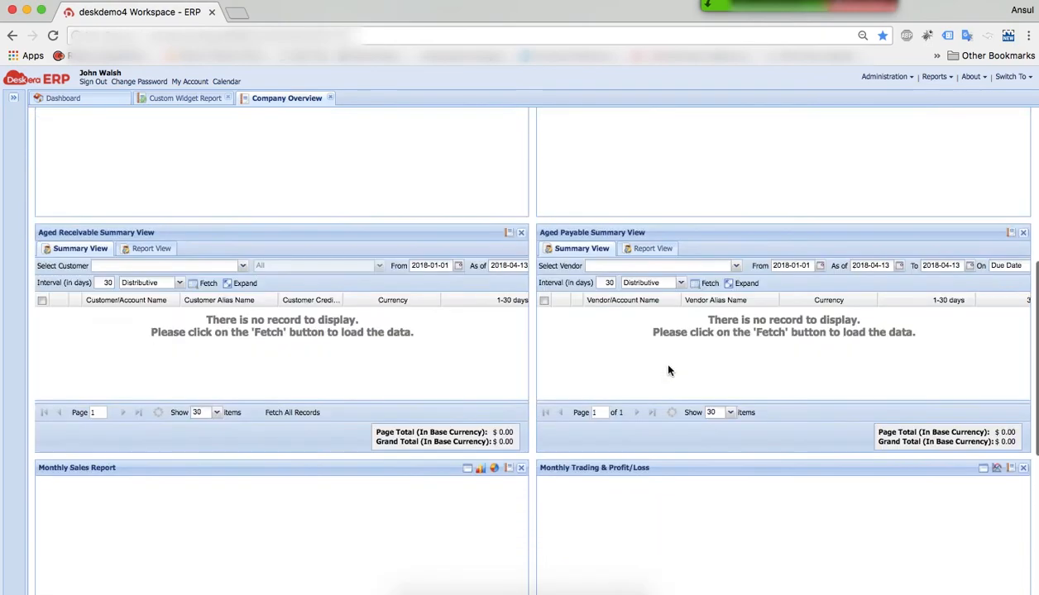
pyautogui.scroll(10, 668, 370)
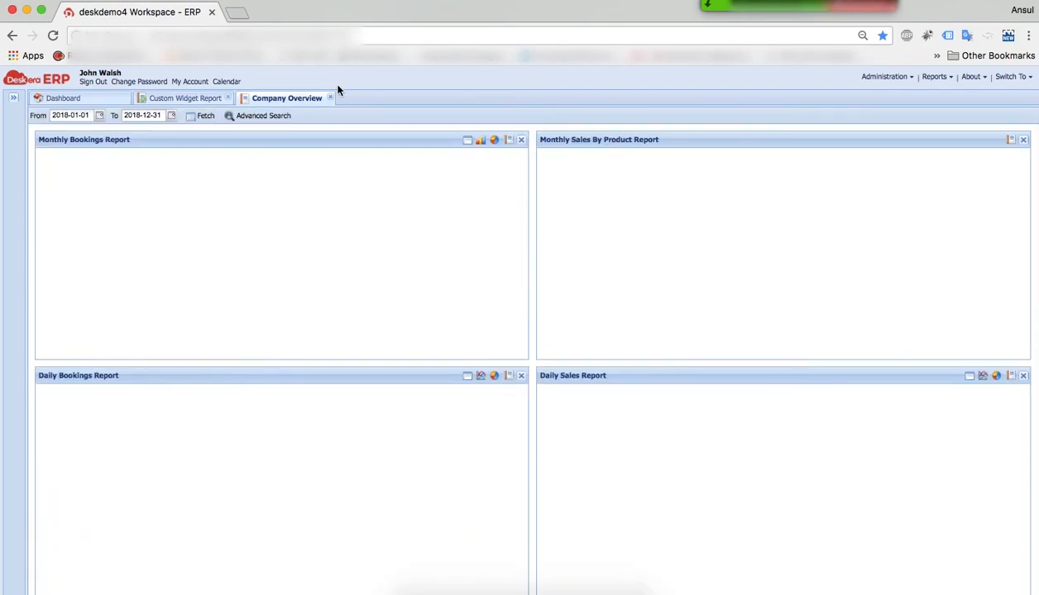
pyautogui.click(329, 98)
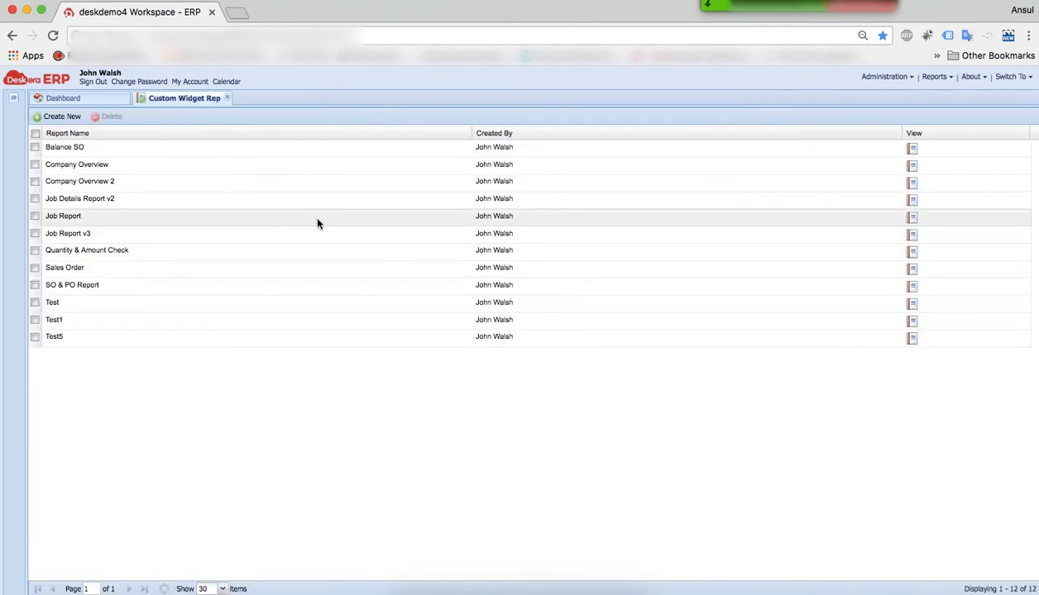
pyautogui.click(227, 98)
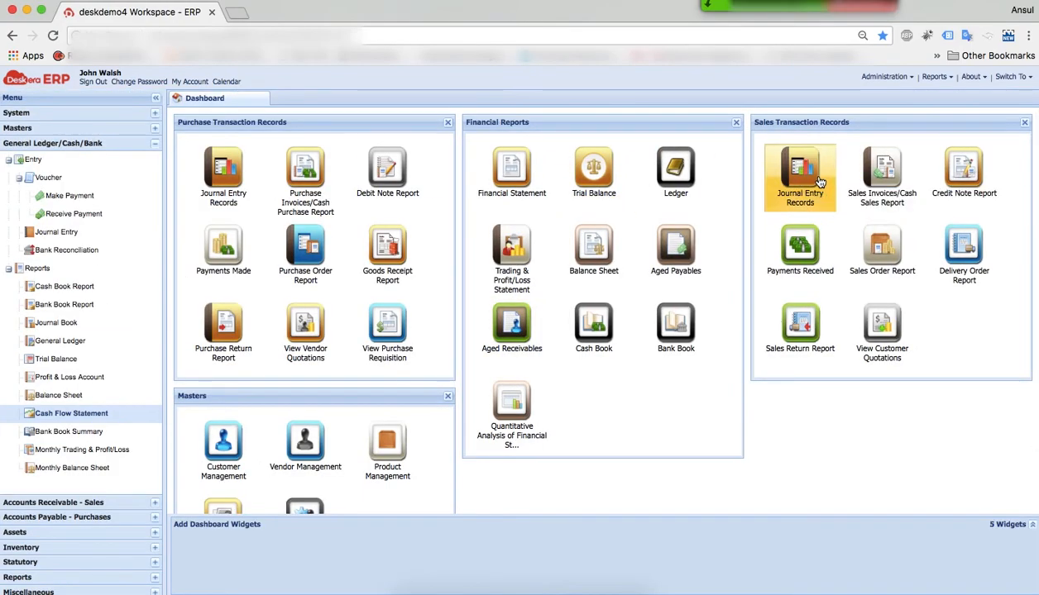
# Start a new journal entry to view the available entry types, cancel it, and close the journal entry records
pyautogui.click(819, 182)
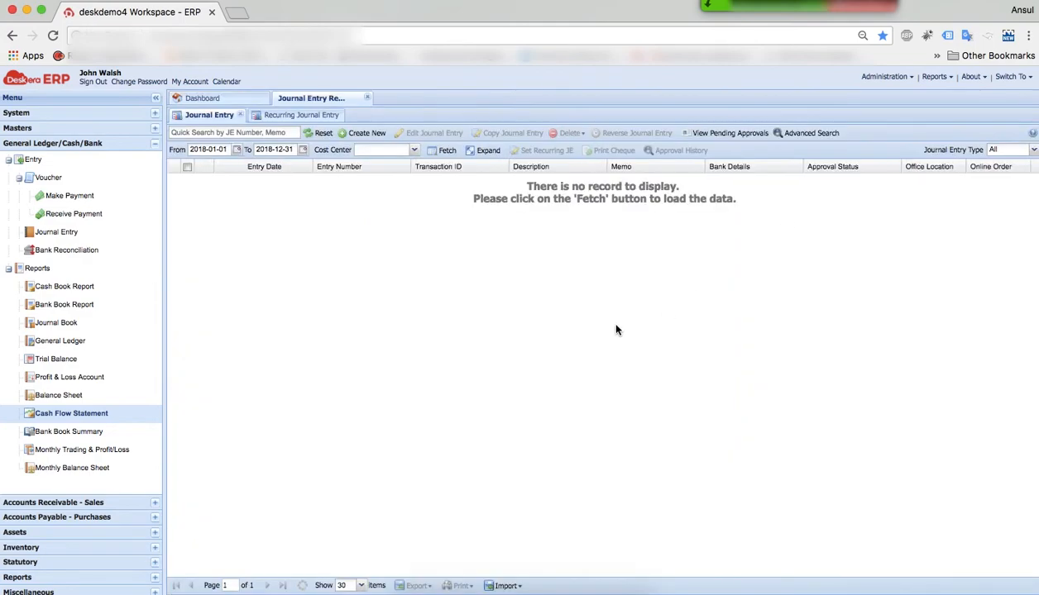
pyautogui.click(356, 133)
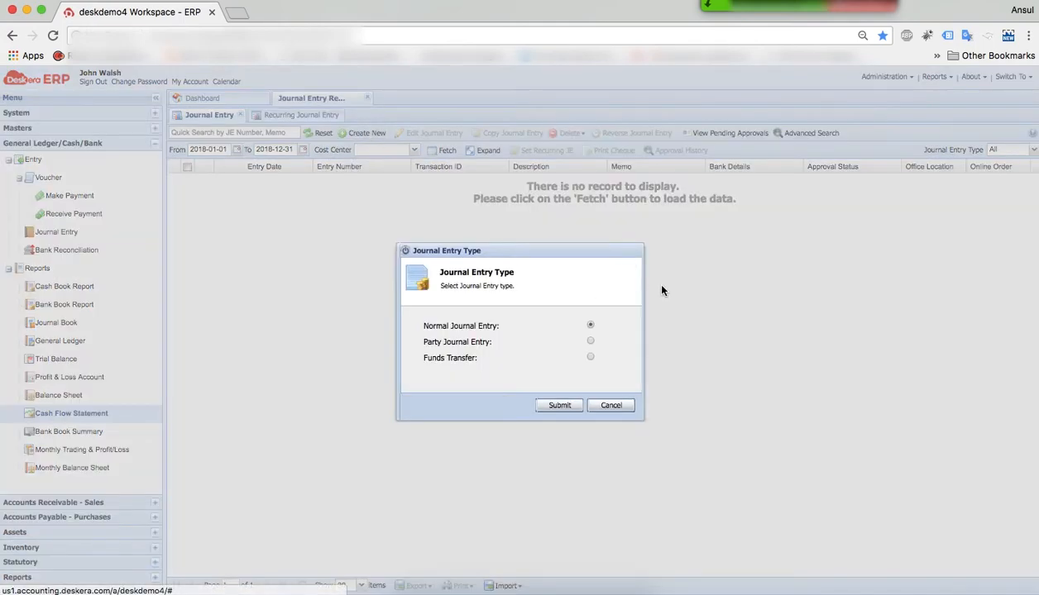
pyautogui.click(612, 407)
pyautogui.click(369, 98)
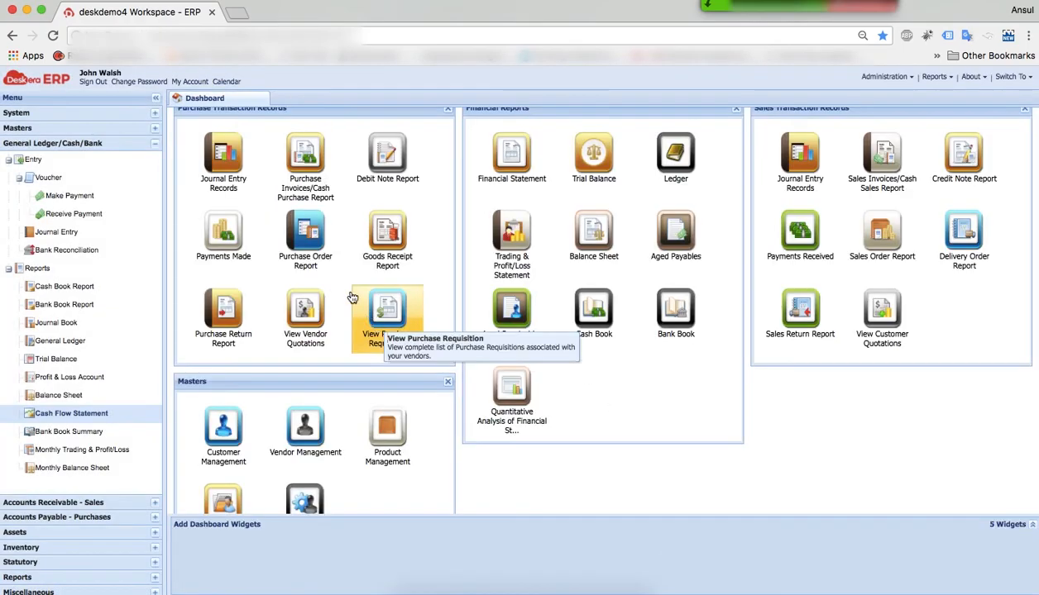
# Try a recurring setup for purchase invoice PI000089 with Remind me for confirmation, cancel it, and close the purchase invoice report
pyautogui.click(302, 163)
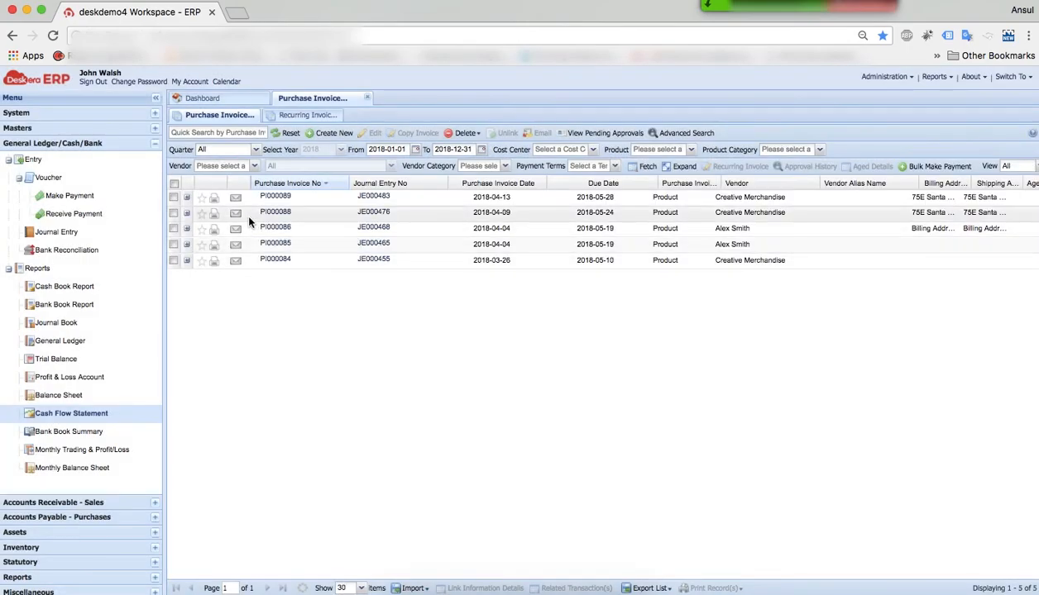
pyautogui.click(174, 198)
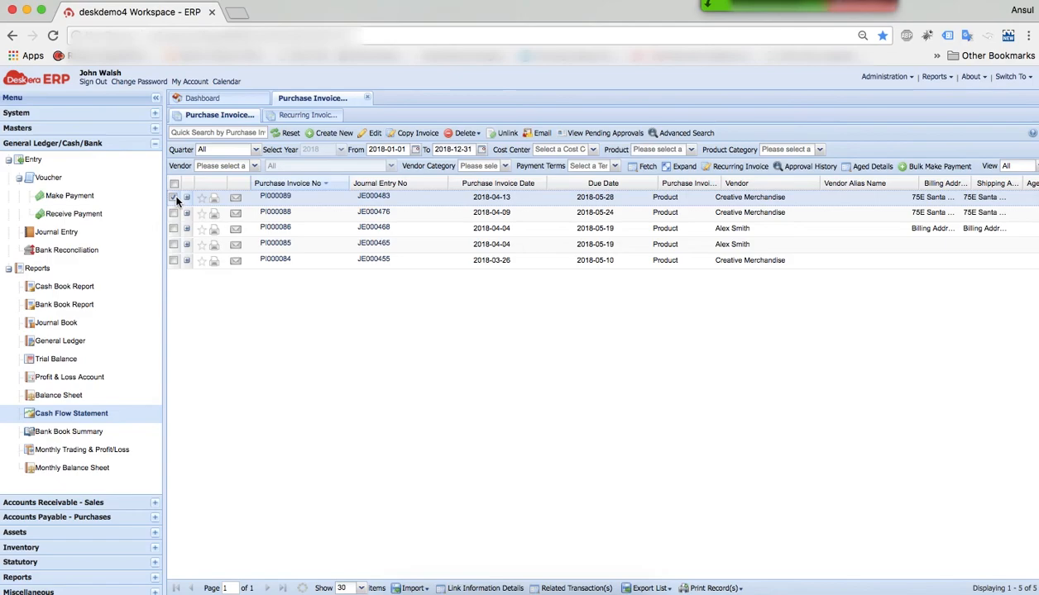
pyautogui.click(719, 166)
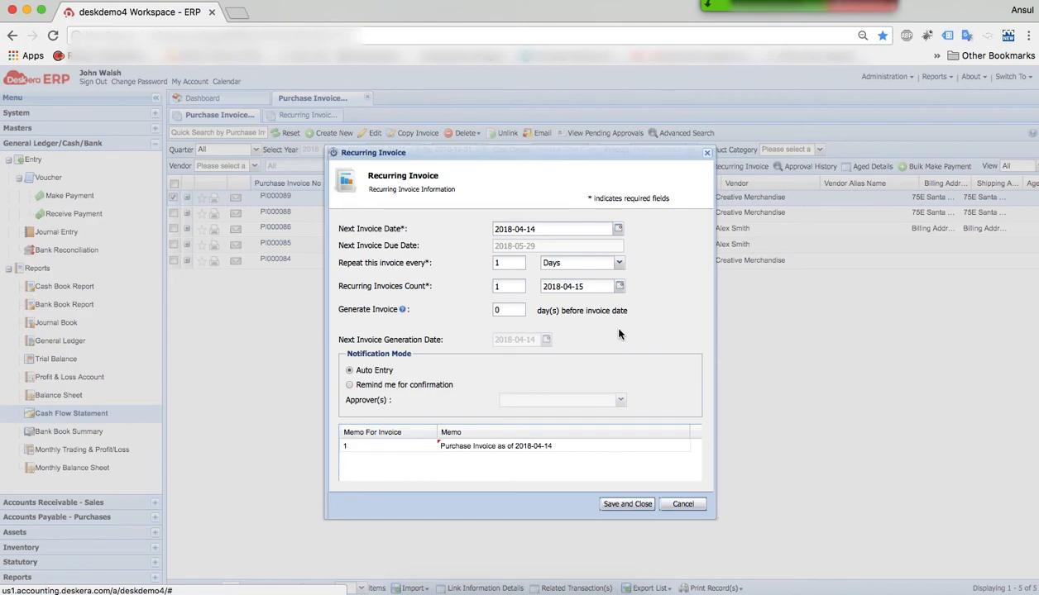
pyautogui.click(349, 385)
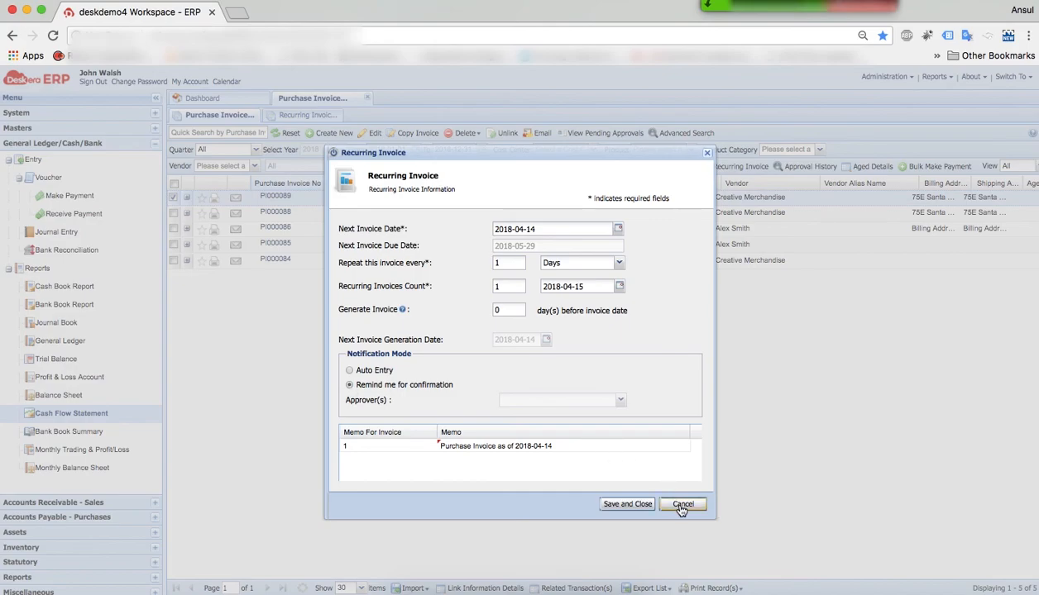
pyautogui.click(681, 514)
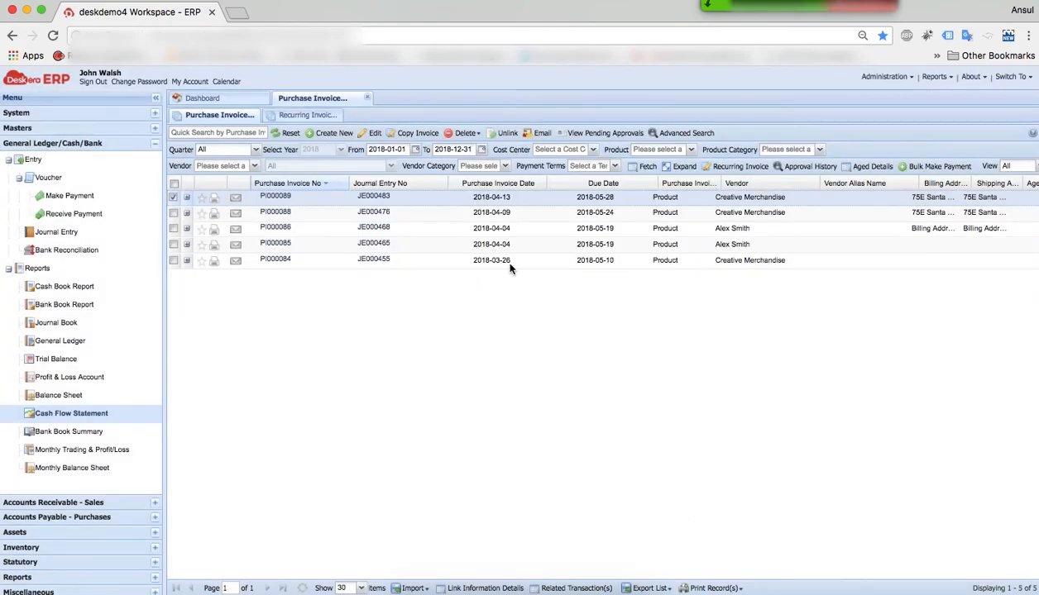
pyautogui.click(369, 99)
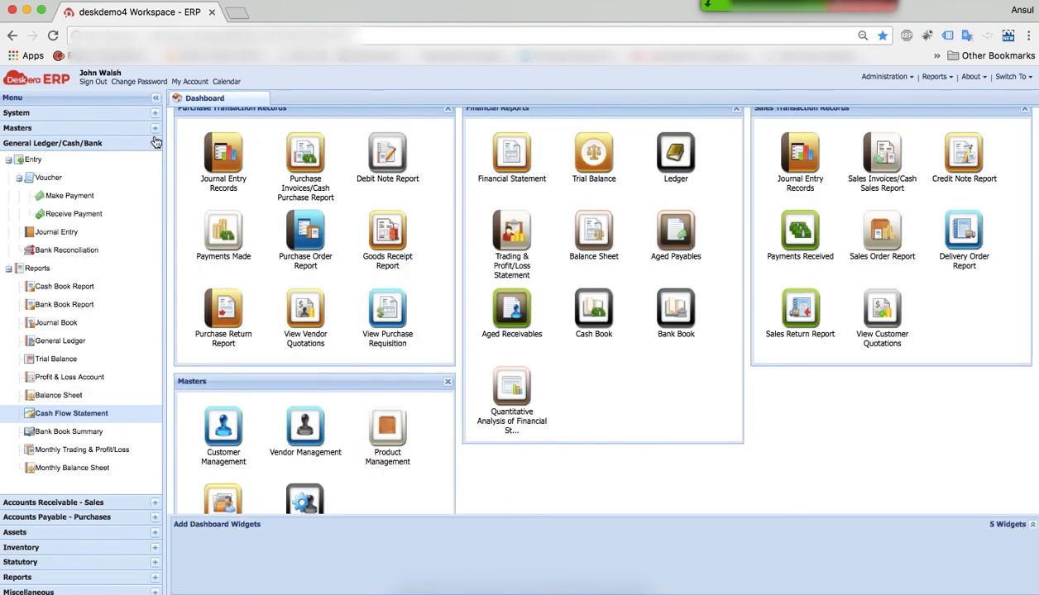
pyautogui.click(144, 146)
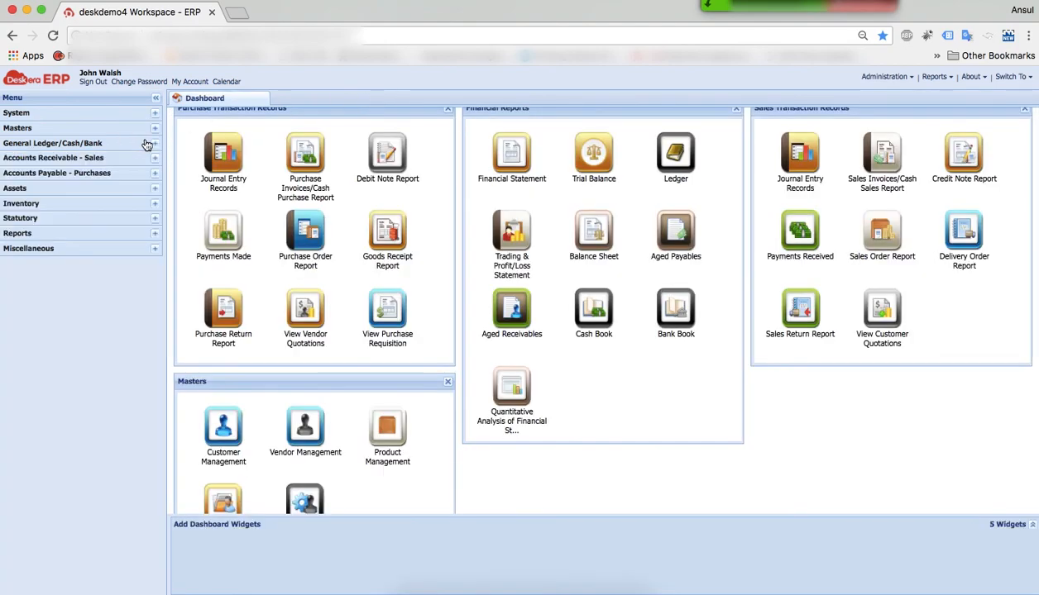